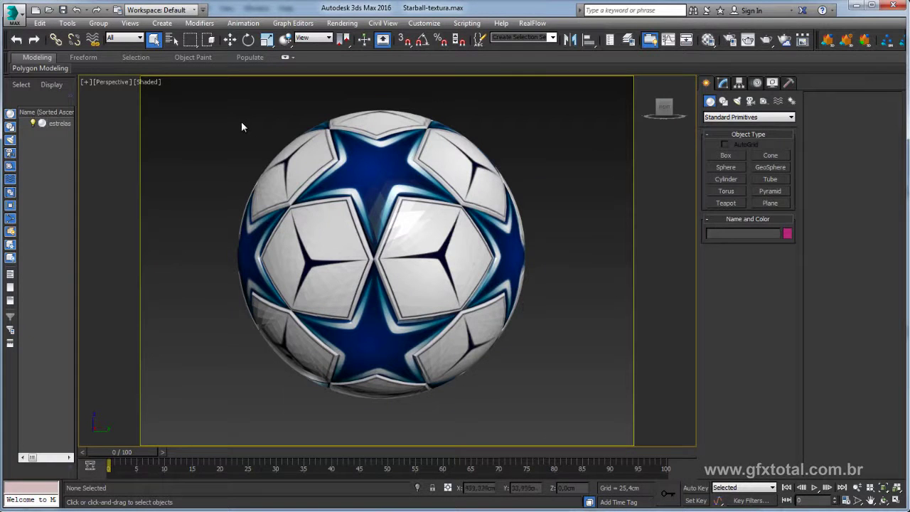
Select the estrelas ball and show its modifier stack in the Modify panel.
drag(198, 110, 567, 398)
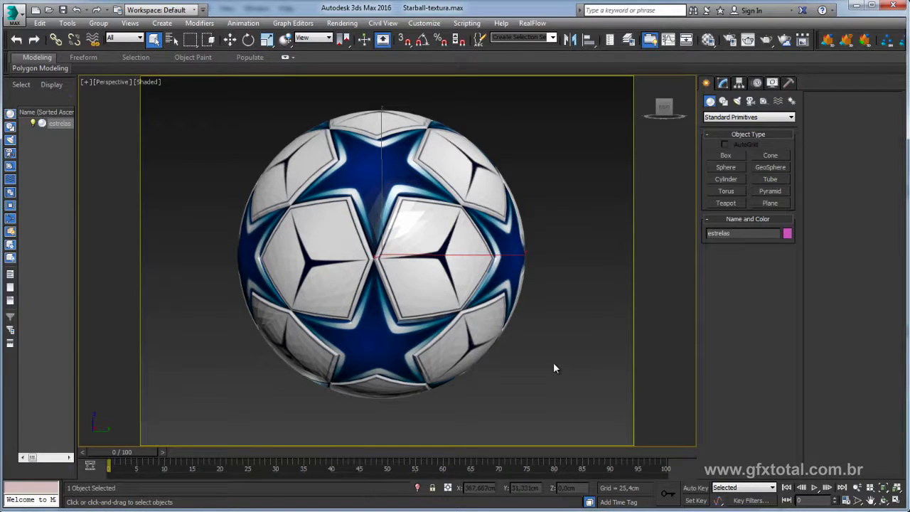
drag(559, 143, 391, 430)
click(722, 83)
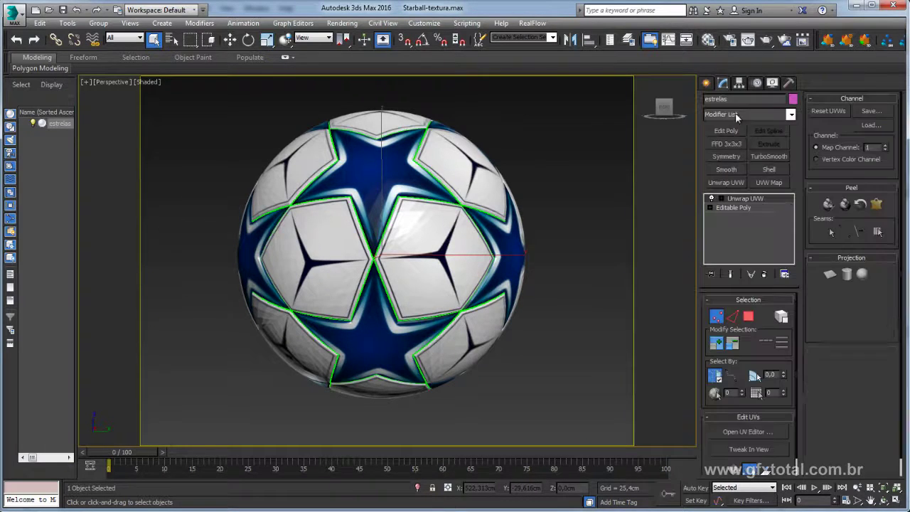
Try a planar UVW Map on the ball, delete it, and open the Unwrap UVW editor.
click(762, 182)
click(548, 179)
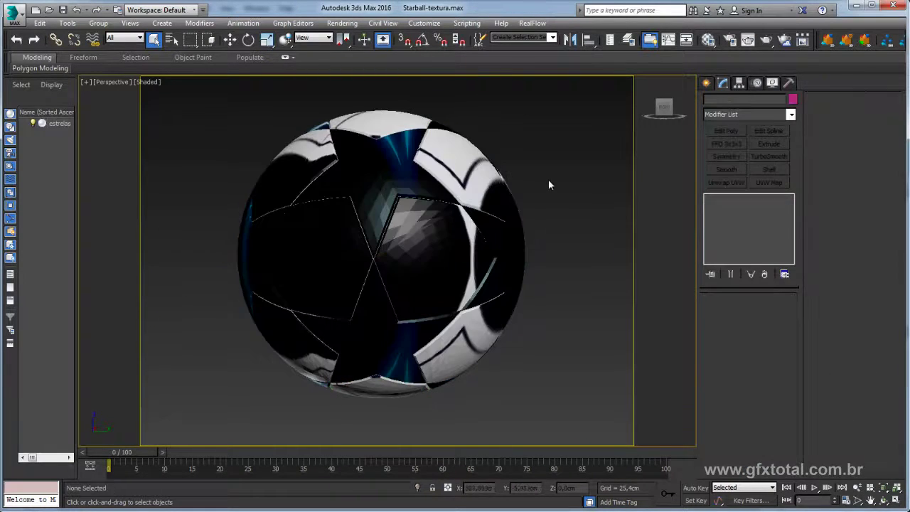
mouse_move(548, 180)
mouse_down()
mouse_move(545, 350)
mouse_move(412, 193)
mouse_move(498, 143)
mouse_move(575, 220)
mouse_move(547, 340)
mouse_move(544, 264)
mouse_move(578, 145)
mouse_move(514, 264)
mouse_move(388, 392)
mouse_up()
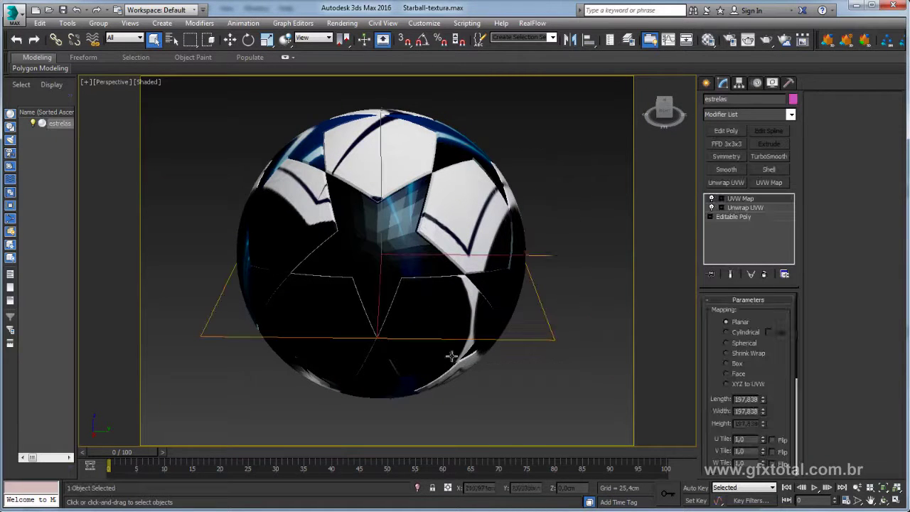
click(765, 275)
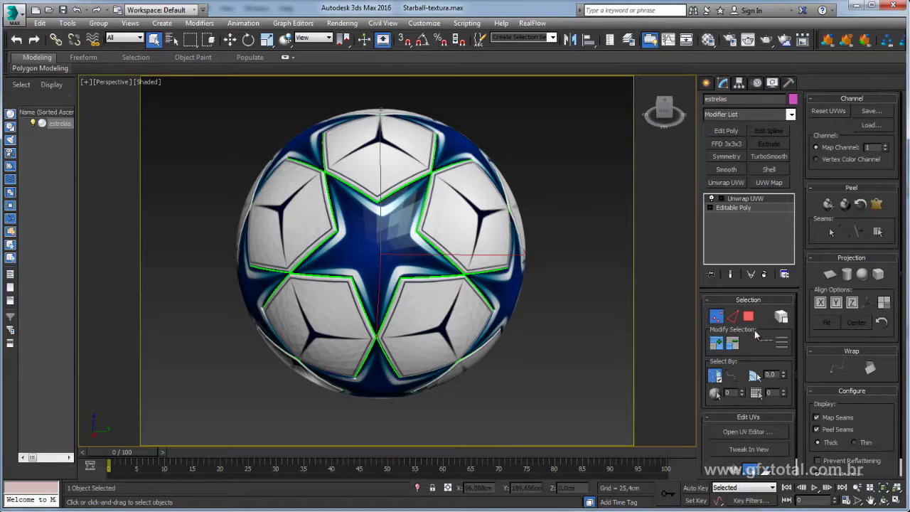
click(746, 432)
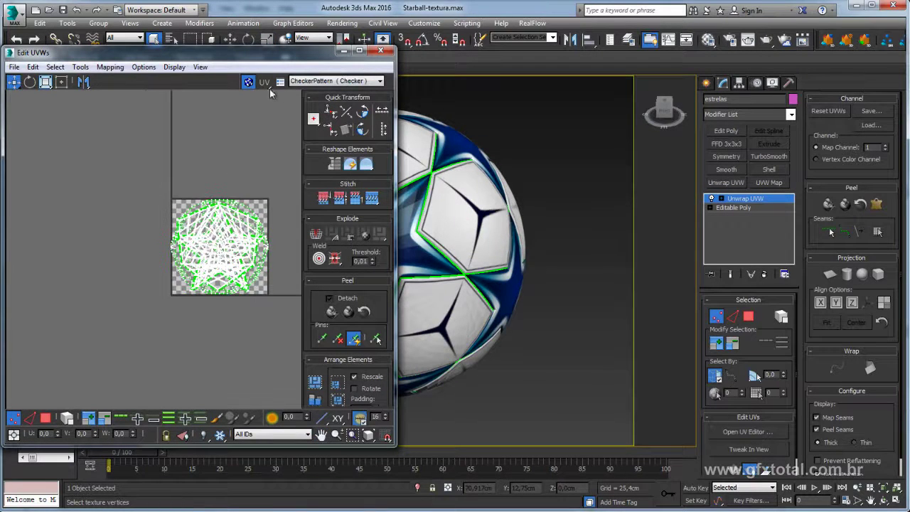
Hide the checker map, zoom and pan the ball's UV layout, then close the editor.
click(249, 82)
scroll(244, 206, up, 2)
scroll(244, 206, up, 2)
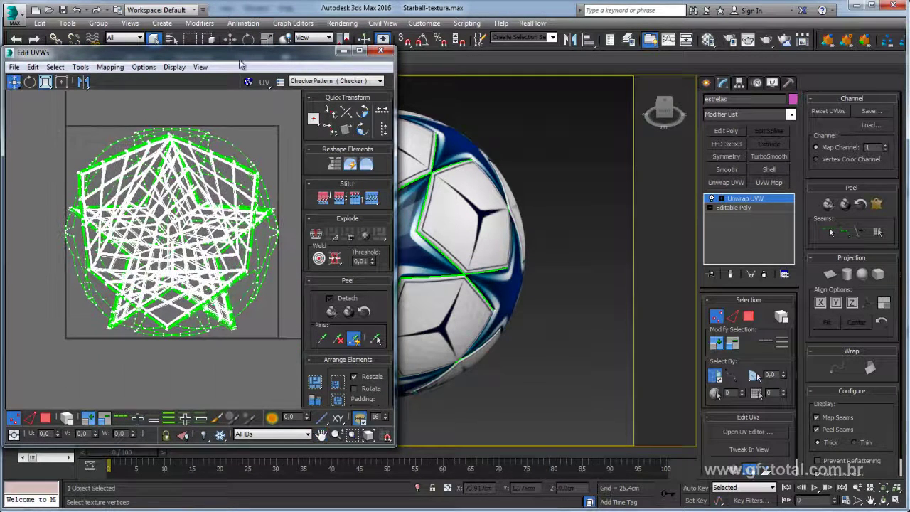
drag(216, 53, 401, 66)
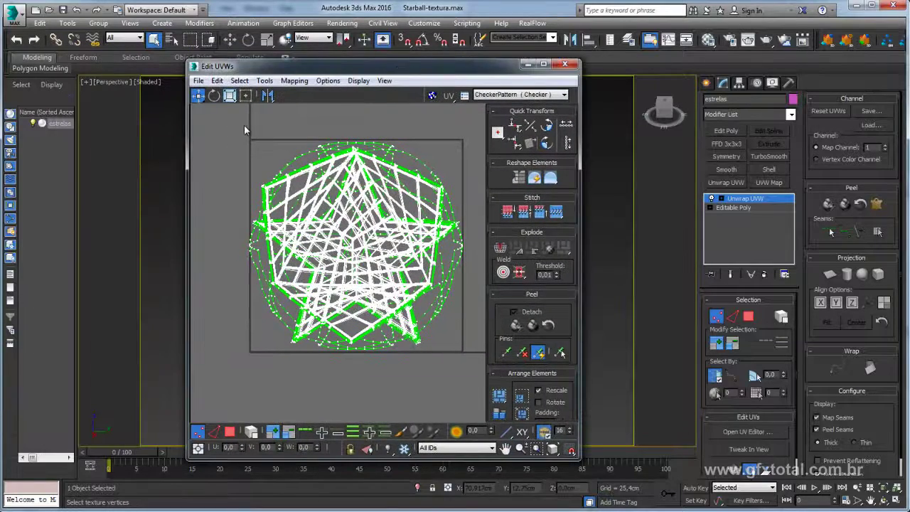
drag(442, 181, 432, 183)
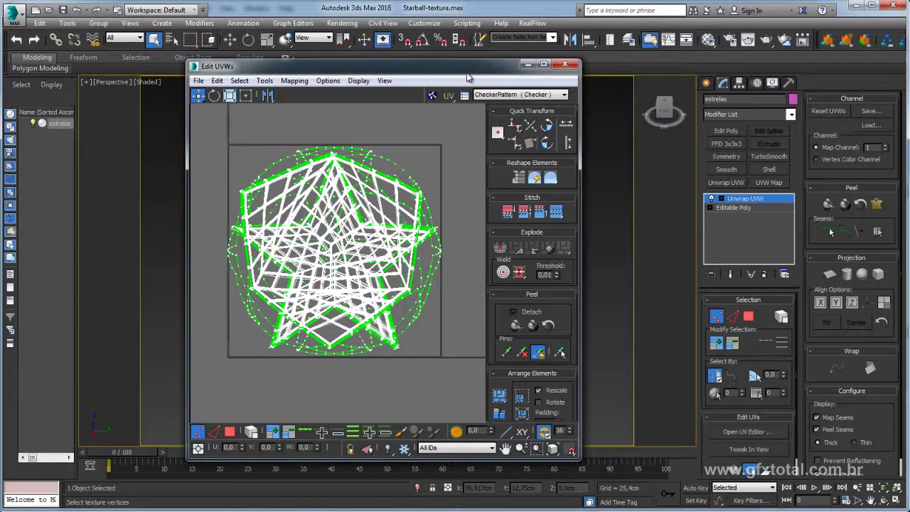
drag(465, 84, 382, 81)
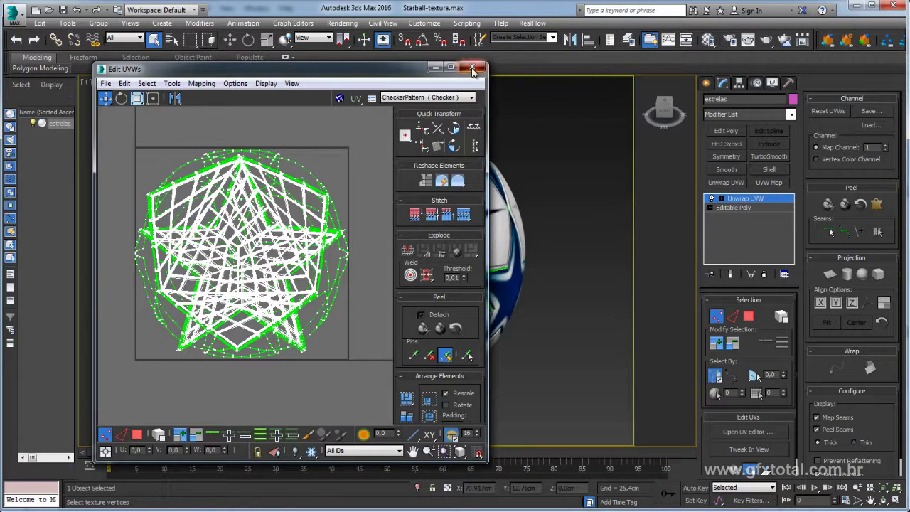
click(472, 67)
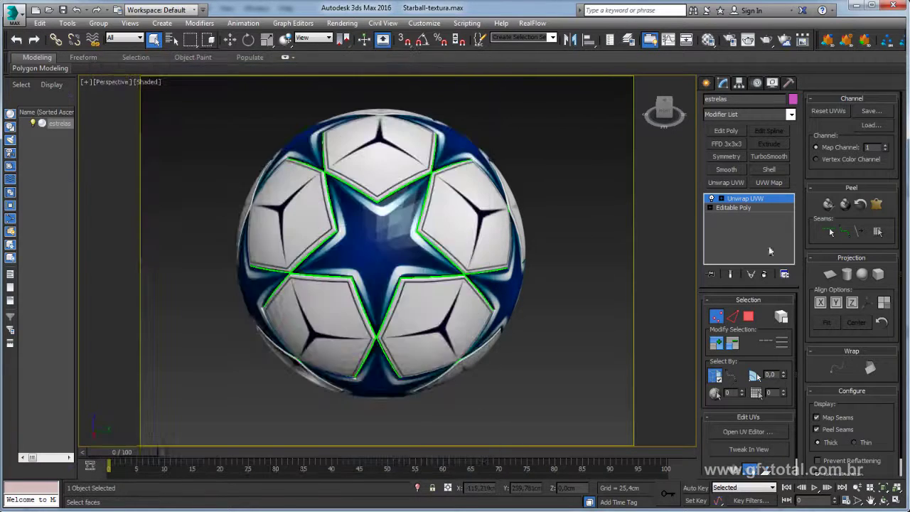
Delete the old Unwrap UVW and show edged faces on the ball's Editable Poly.
click(719, 207)
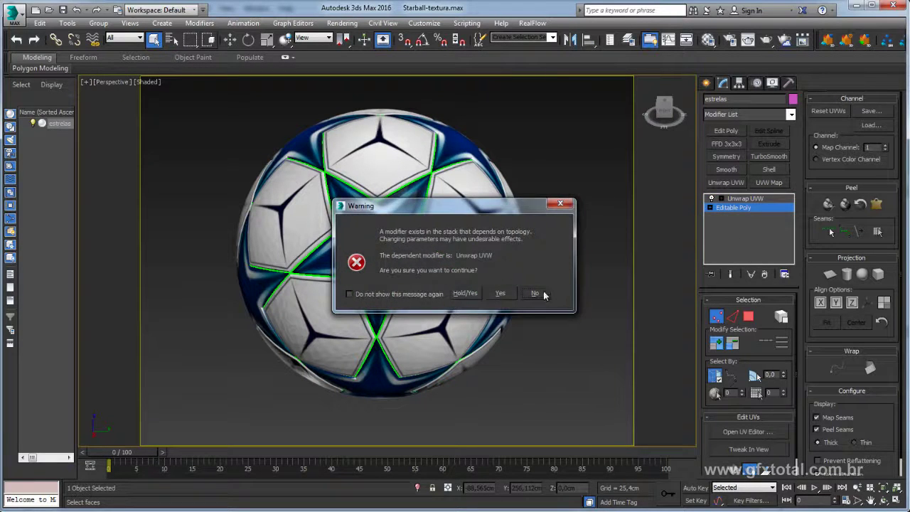
click(534, 290)
click(764, 274)
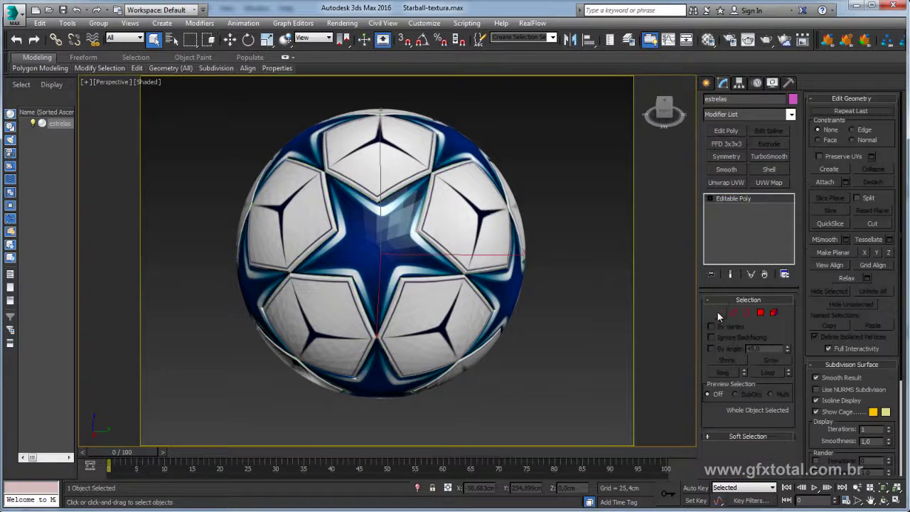
click(719, 313)
key(F3)
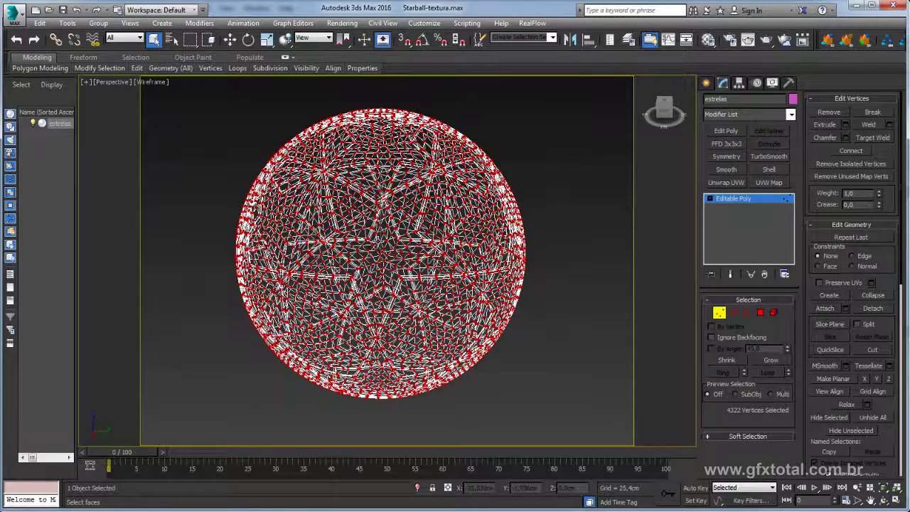
key(F3)
key(F4)
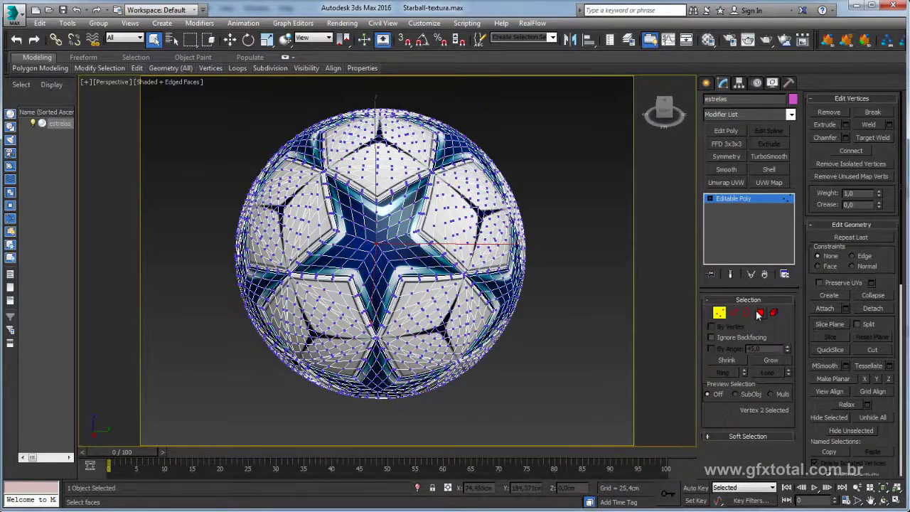
Select the material ID 1 star polygons and add a new Unwrap UVW modifier.
click(760, 313)
scroll(844, 195, down, 5)
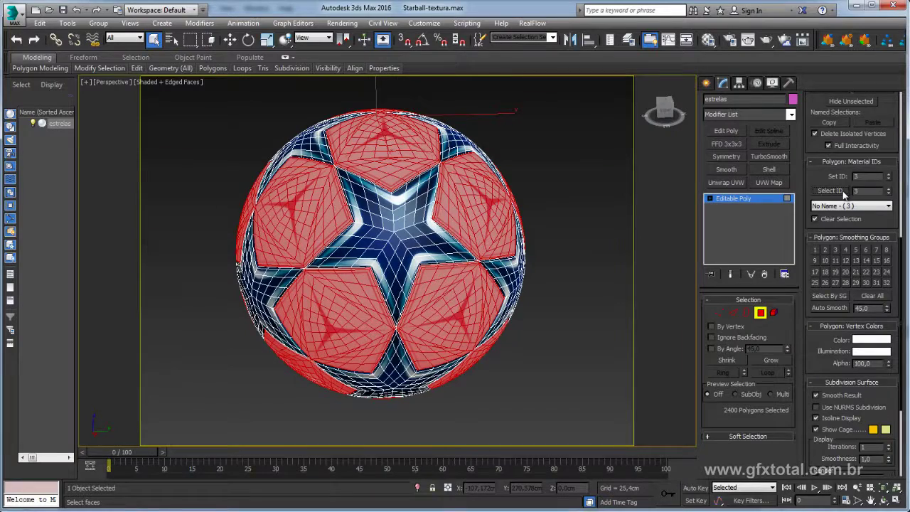
click(887, 193)
click(887, 193)
click(830, 191)
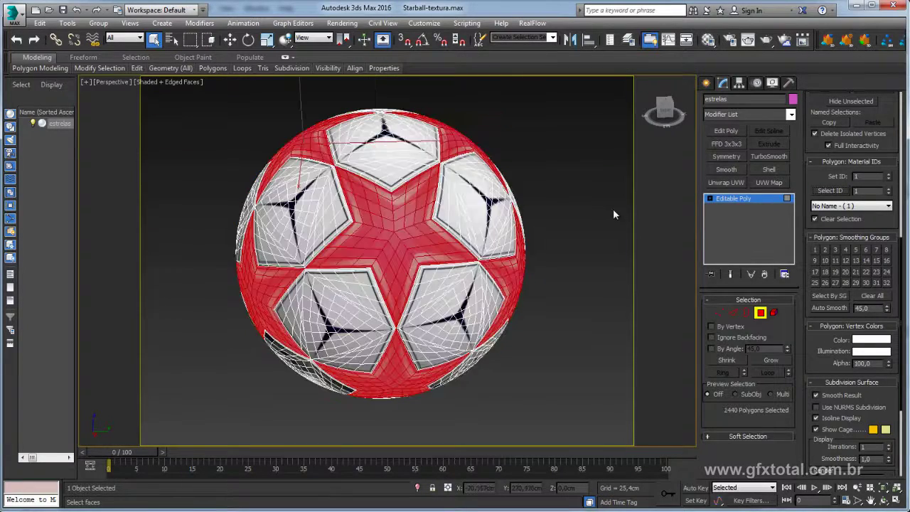
drag(614, 214, 603, 252)
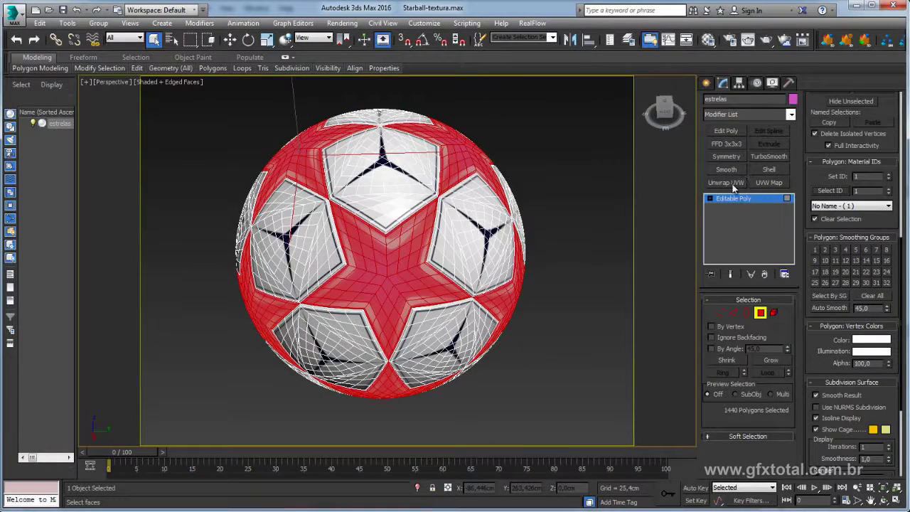
click(727, 183)
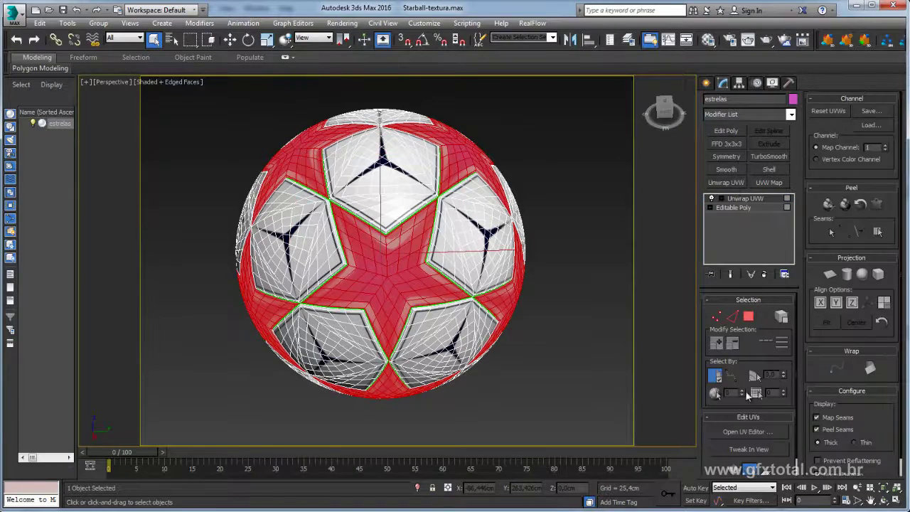
Open the UV editor with the checker hidden and select all the star's UV faces.
click(743, 432)
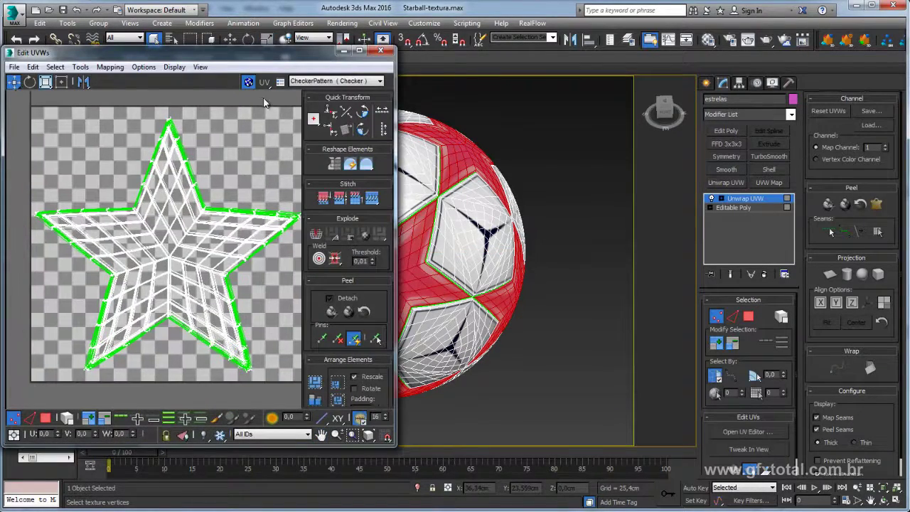
click(248, 82)
scroll(231, 140, down, 3)
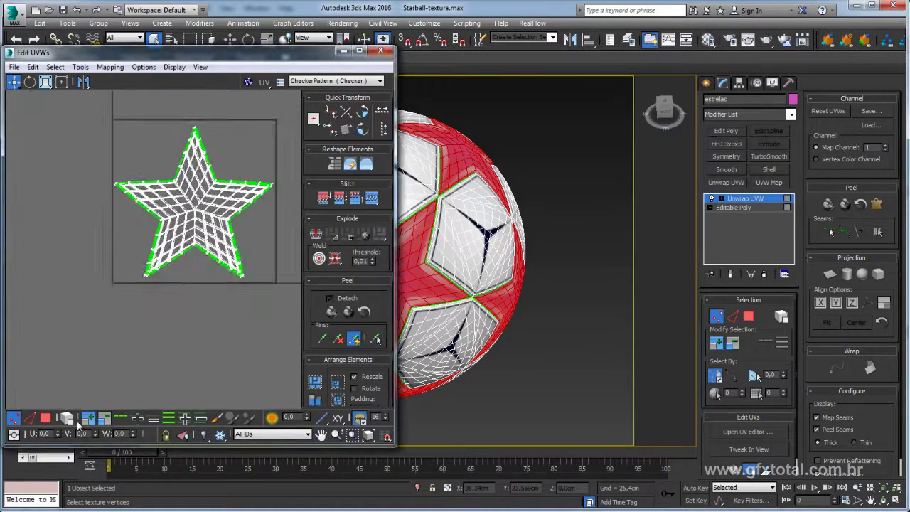
click(45, 418)
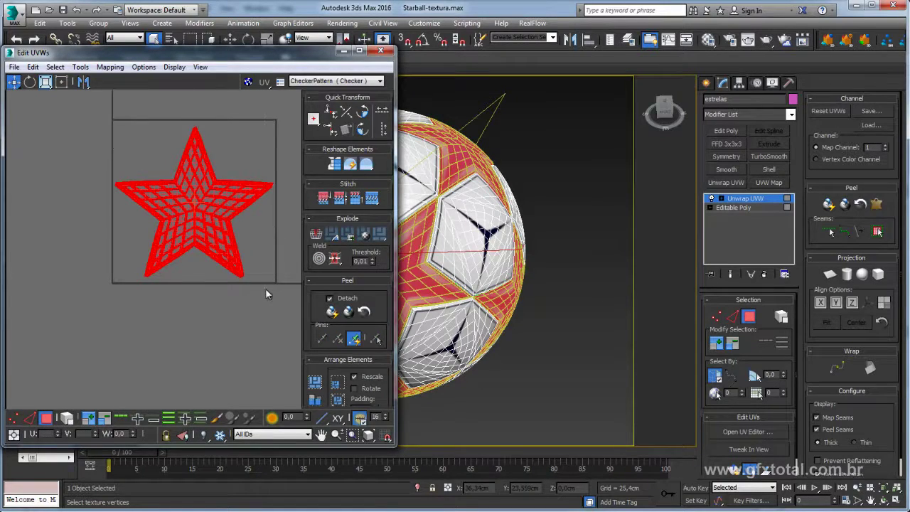
drag(393, 241, 559, 171)
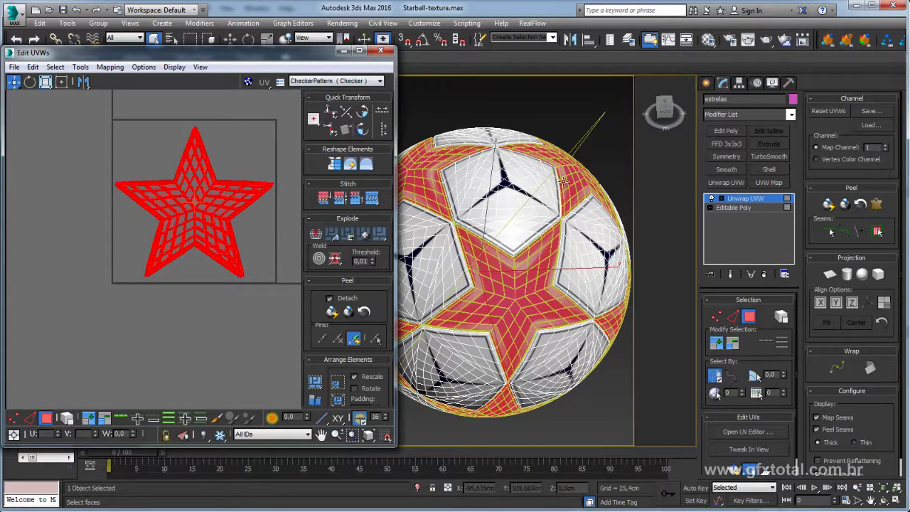
Resize and reposition the UV editor and inspect the flat star island selection.
drag(311, 60, 474, 61)
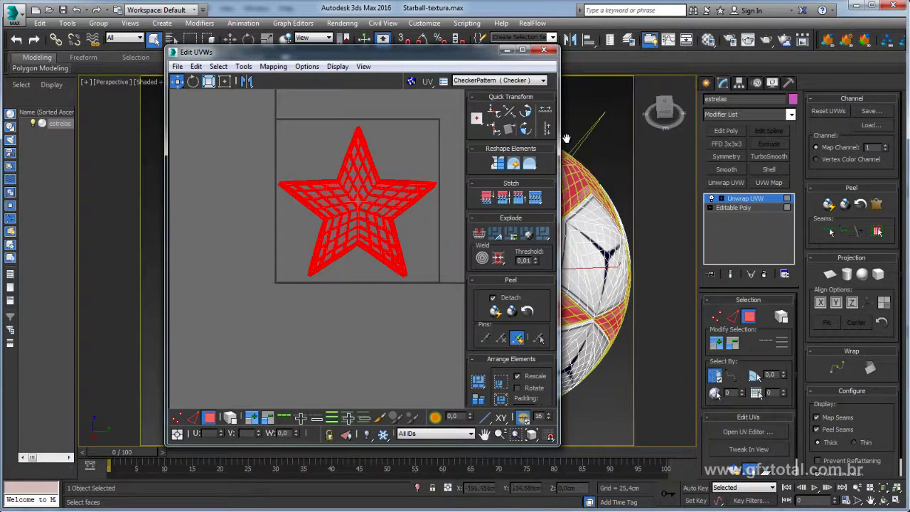
drag(558, 221, 613, 221)
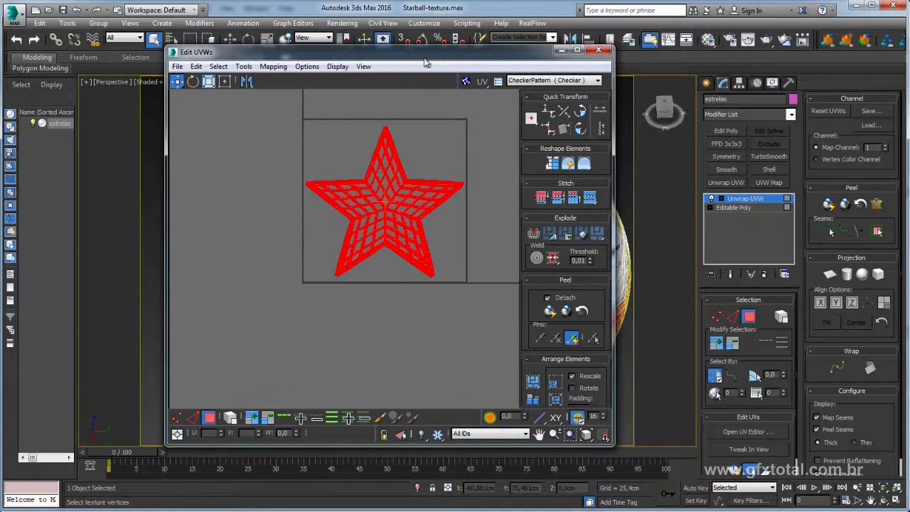
drag(428, 53, 301, 74)
click(264, 336)
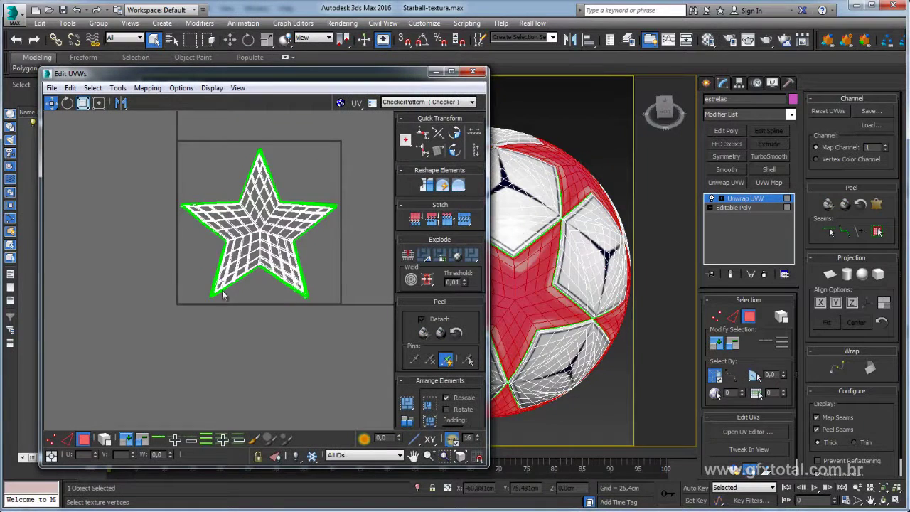
drag(190, 162, 368, 317)
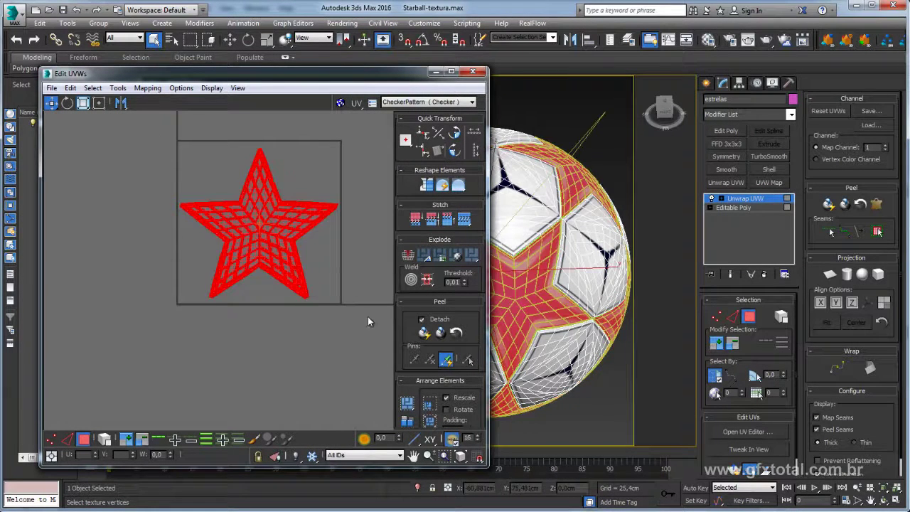
click(142, 165)
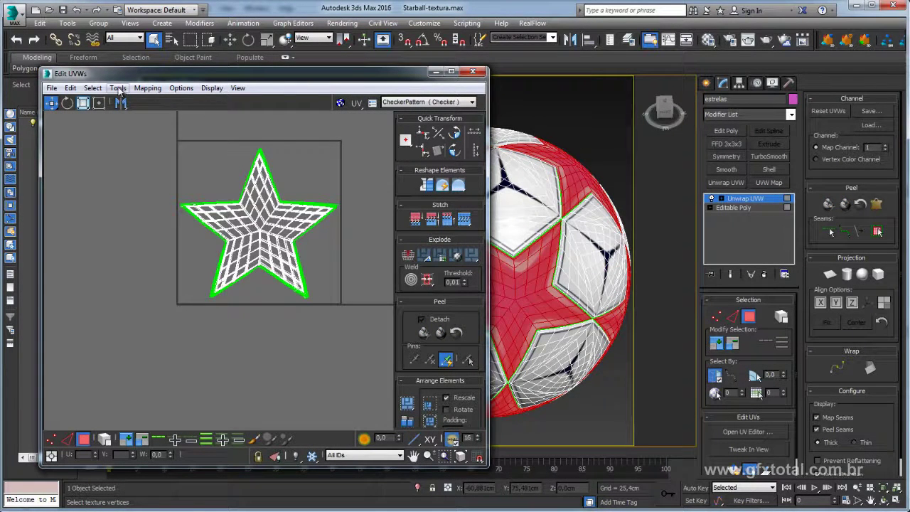
click(118, 88)
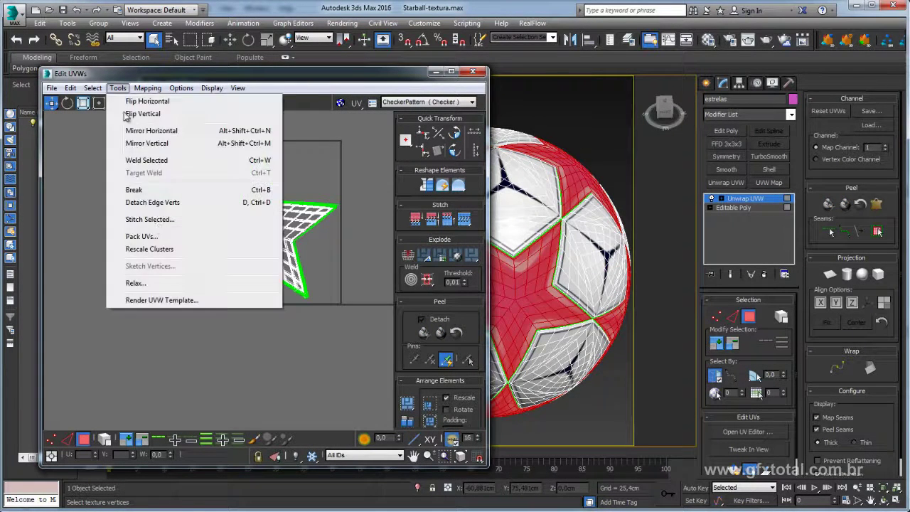
Render a 1024×1024 UV template of the star and fit the whole star in the Render Map window.
click(164, 300)
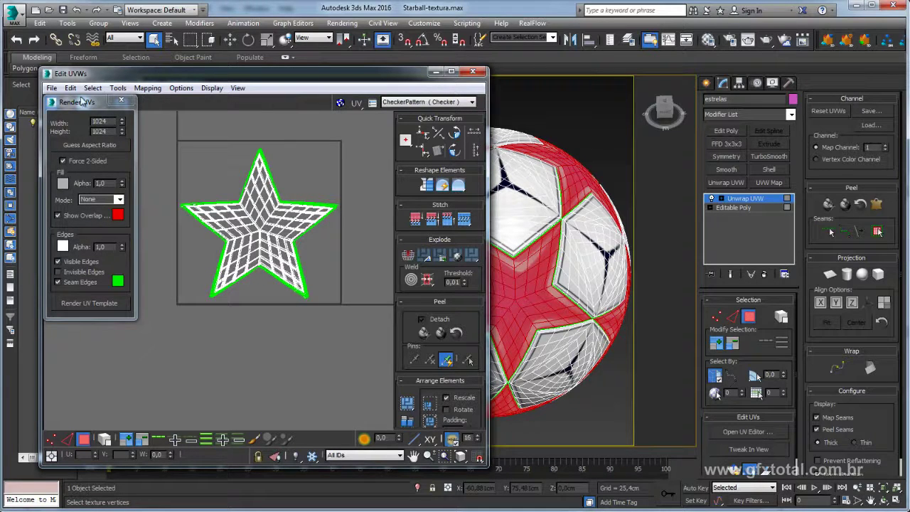
drag(83, 102, 169, 119)
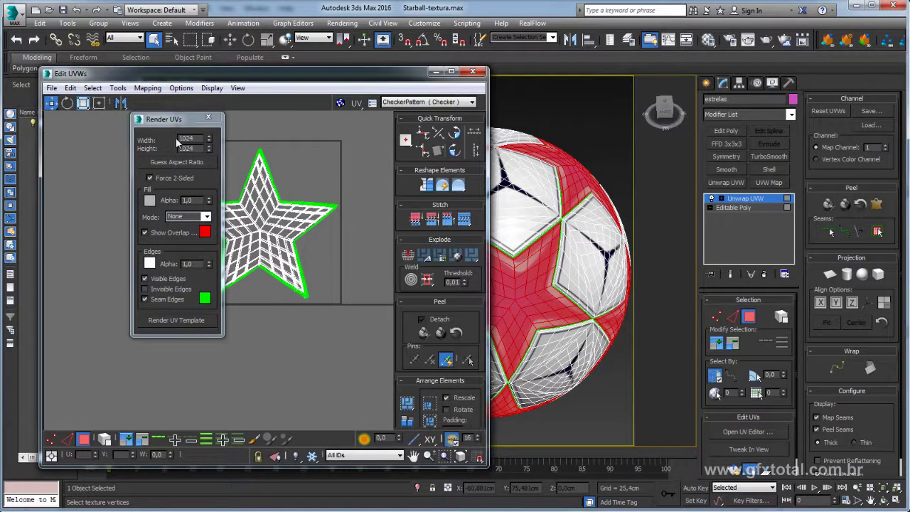
click(174, 319)
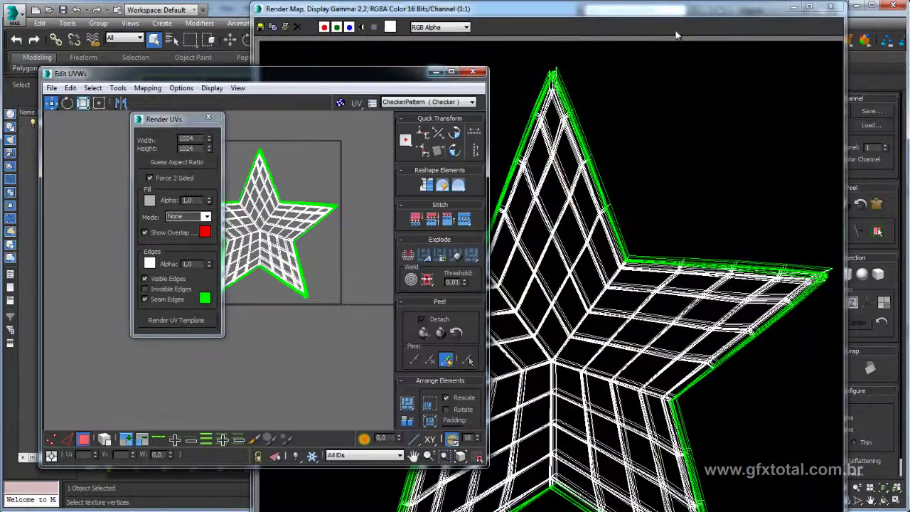
click(661, 92)
scroll(661, 93, down, 3)
scroll(646, 94, up, 2)
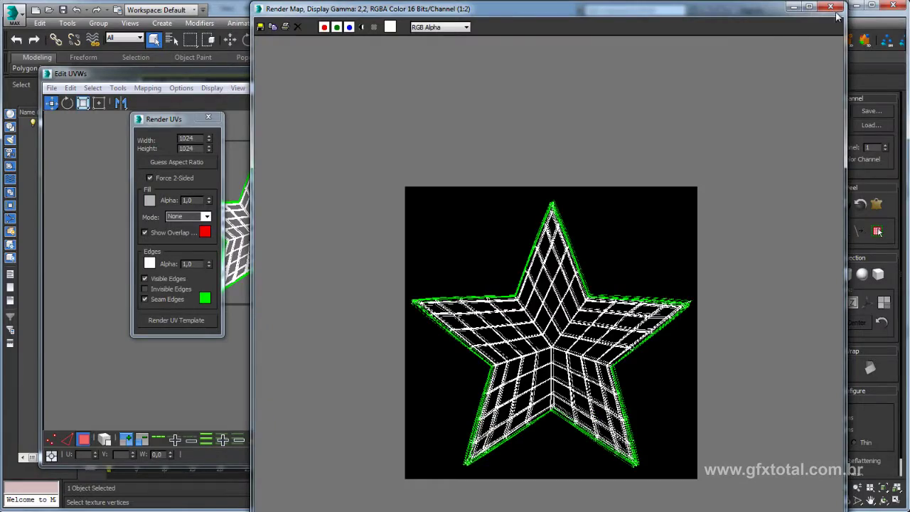
mouse_move(711, 9)
mouse_down()
mouse_move(590, 249)
mouse_move(549, 77)
mouse_up()
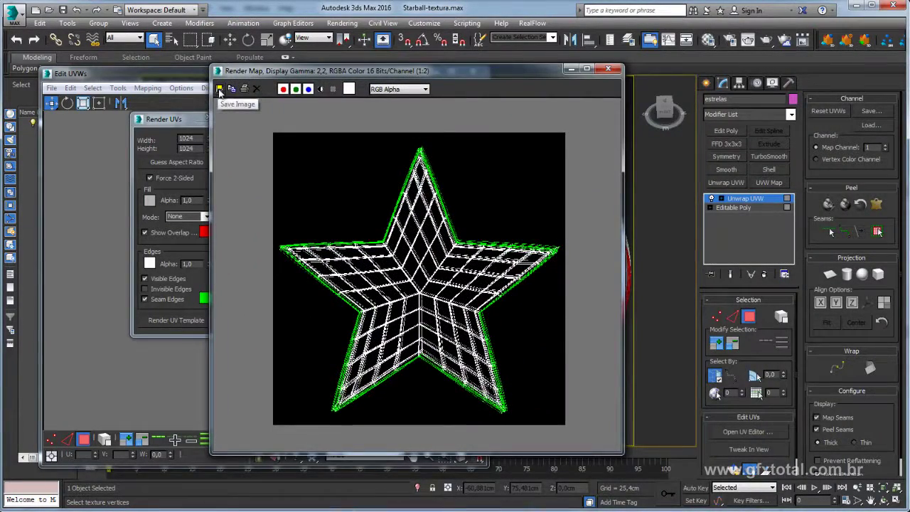
Save the star template as a JPEG named 'star' in the texturas folder.
click(219, 90)
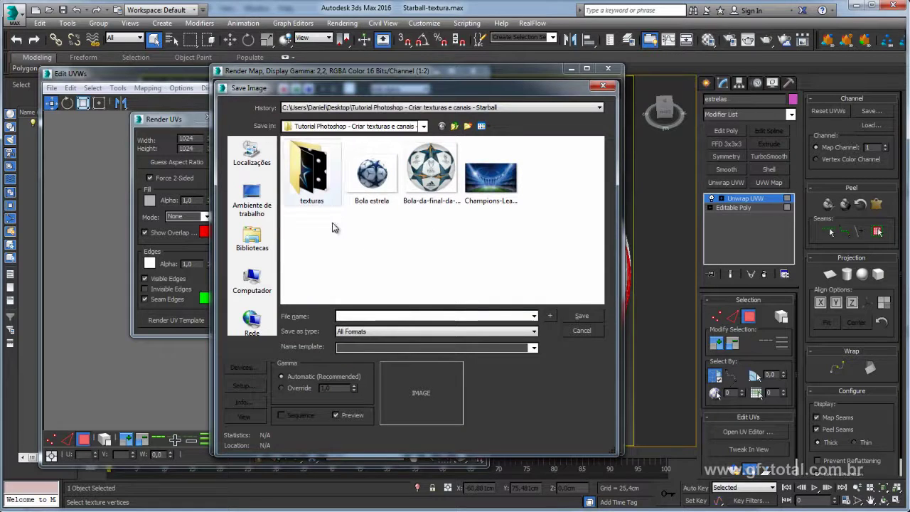
double_click(330, 202)
click(374, 317)
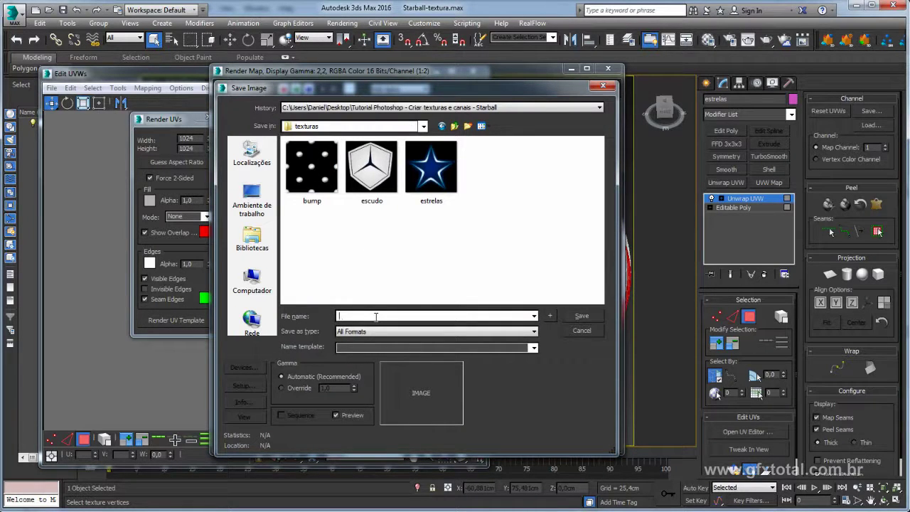
text(star)
key(Tab)
key(alt+Down)
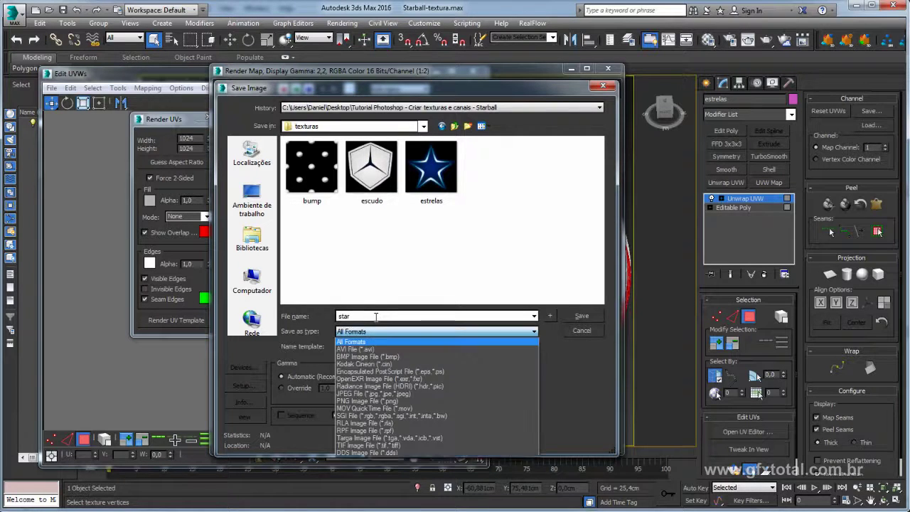
key(j)
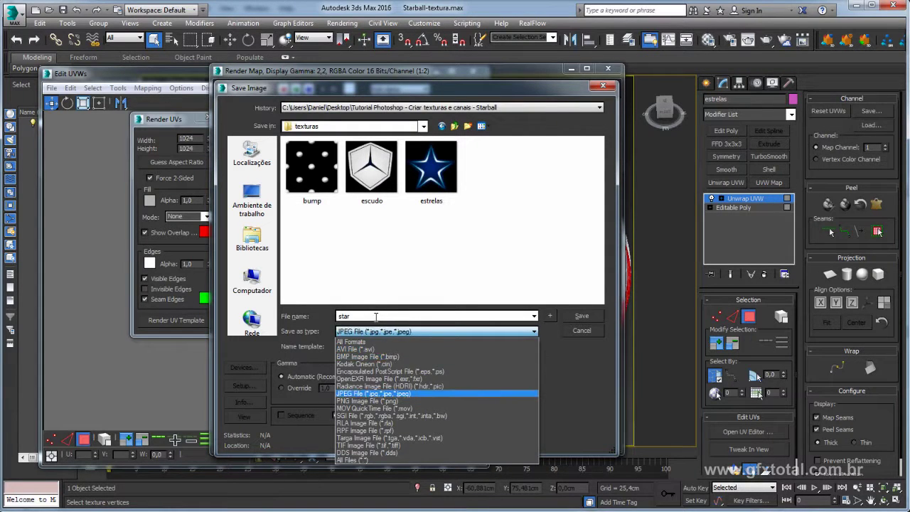
key(Return)
key(Return)
key(Return)
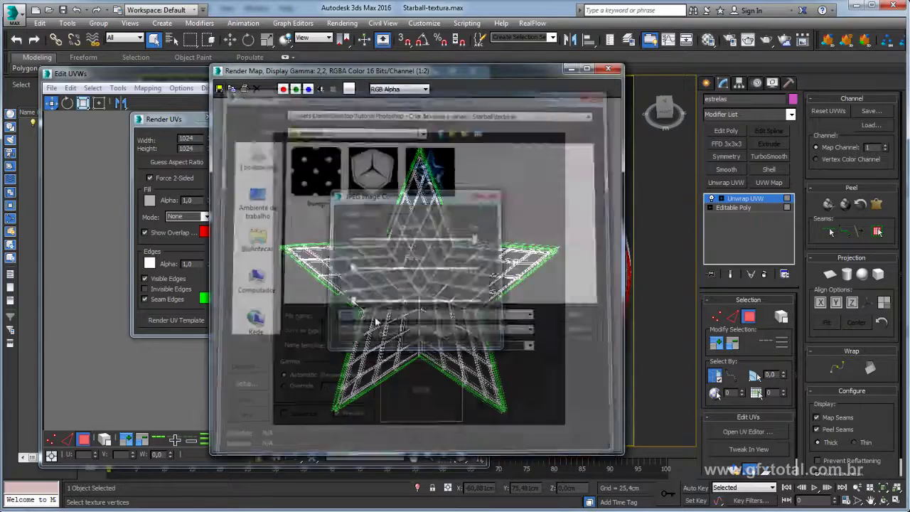
Close the UV windows and collapse the star unwrap into the ball's Editable Poly.
click(604, 71)
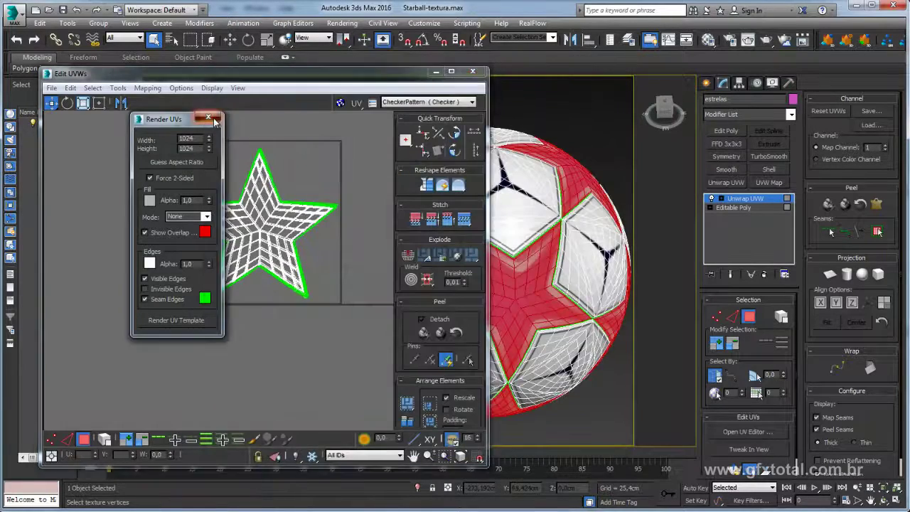
click(208, 118)
click(470, 72)
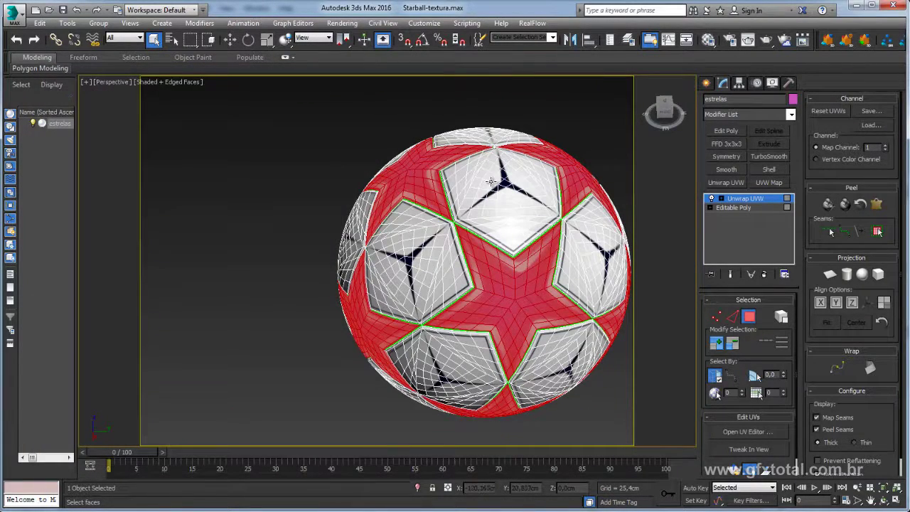
right_click(497, 182)
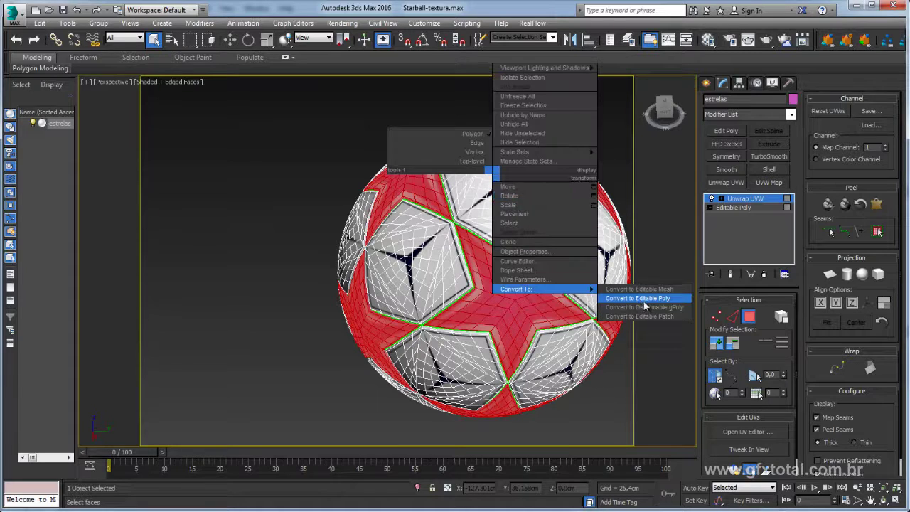
click(644, 297)
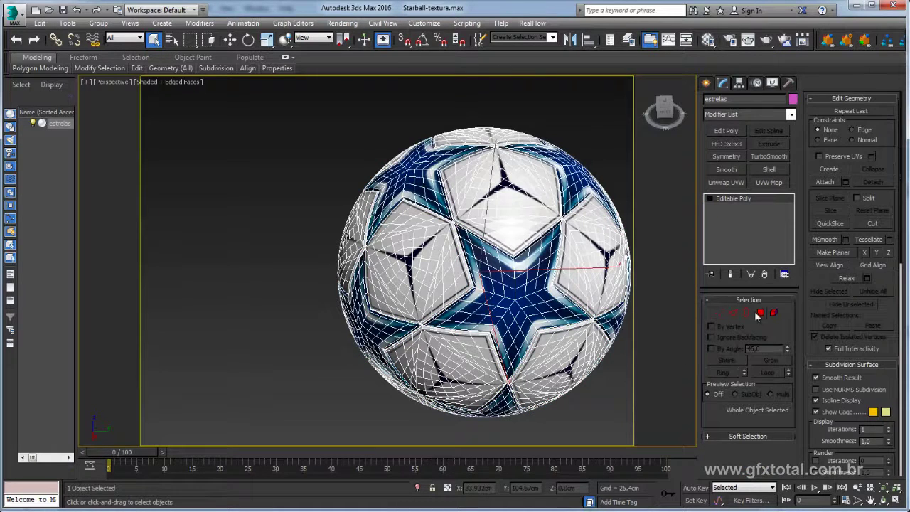
Select the material ID 3 panel polygons and add an Unwrap UVW modifier.
click(760, 313)
scroll(887, 334, down, 5)
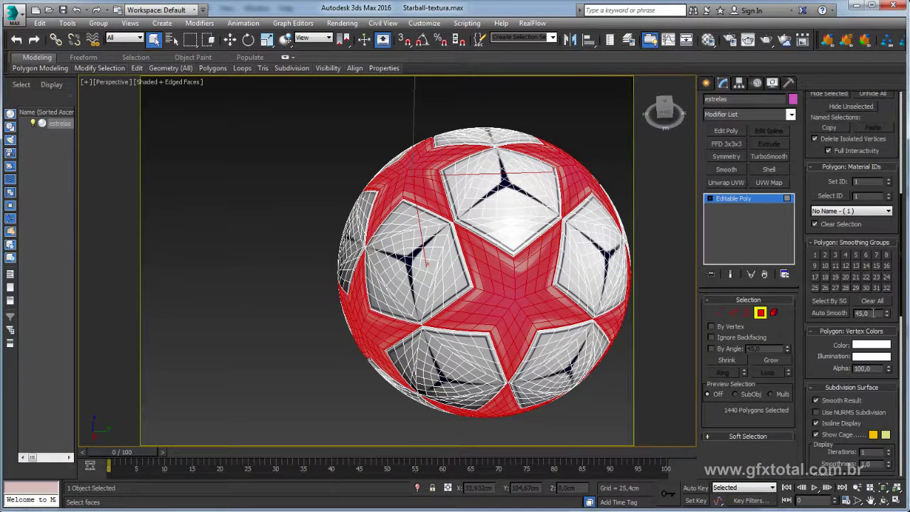
text(3)
click(830, 196)
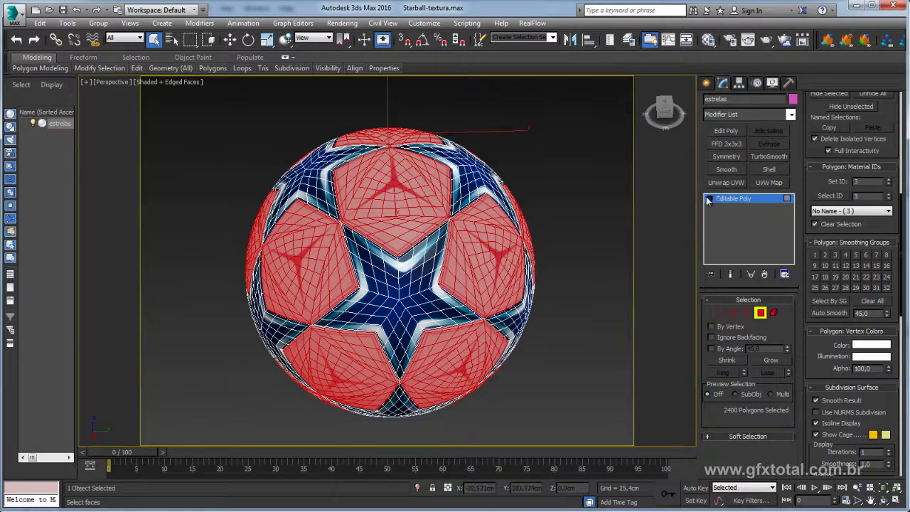
click(725, 183)
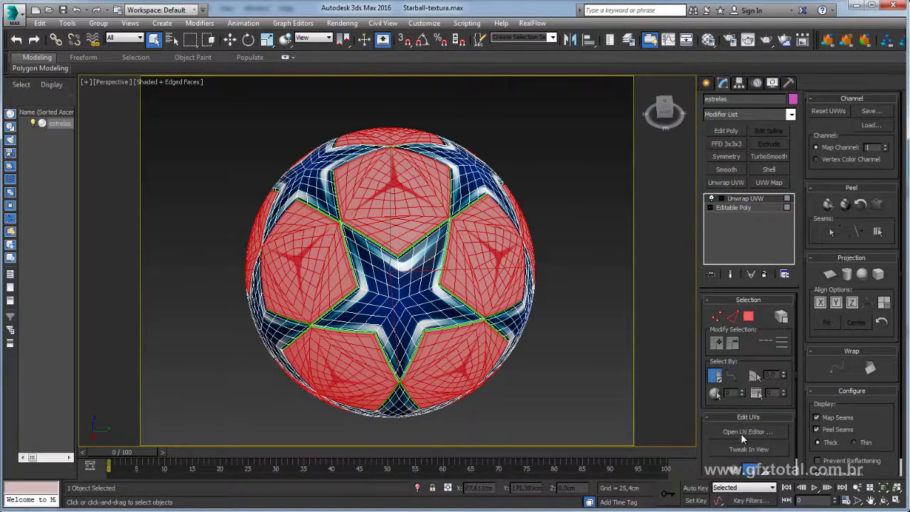
Open the panel faces' UV layout and render it as a UV template.
click(742, 434)
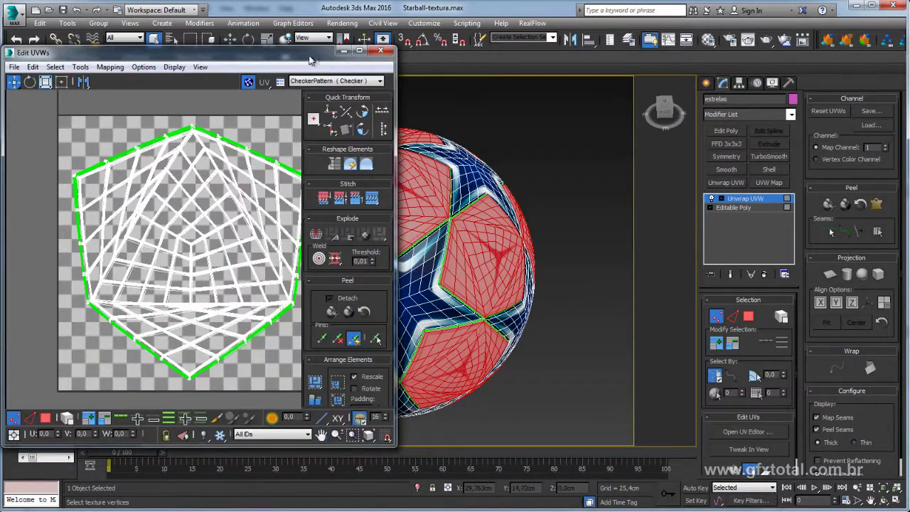
drag(310, 60, 438, 67)
scroll(299, 181, down, 2)
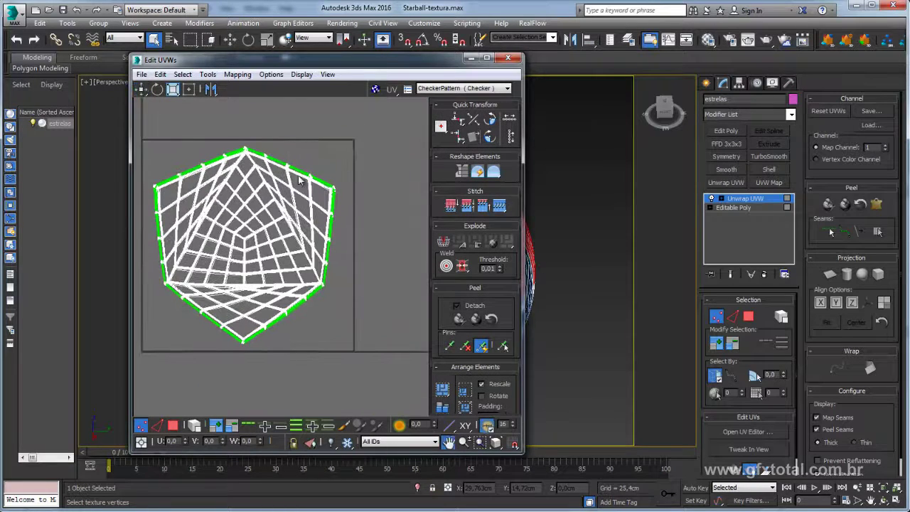
scroll(284, 160, up, 2)
scroll(242, 107, up, 1)
click(207, 74)
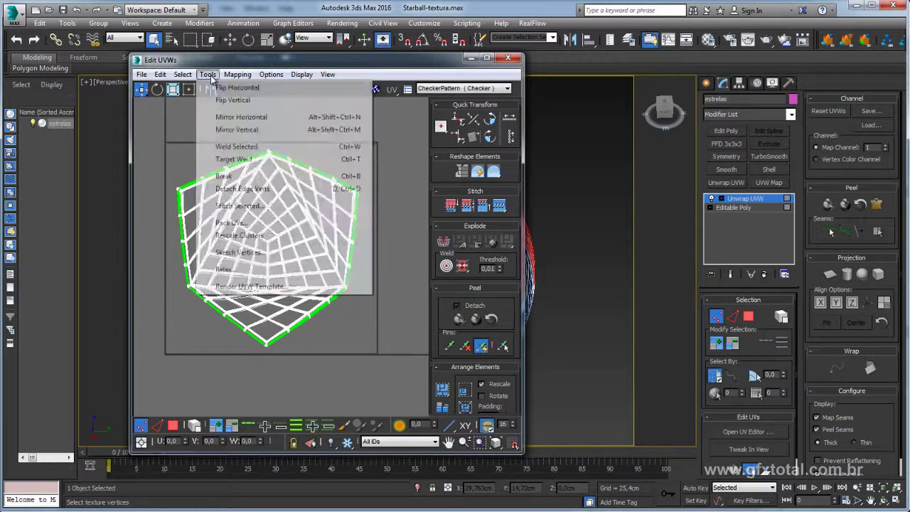
click(250, 286)
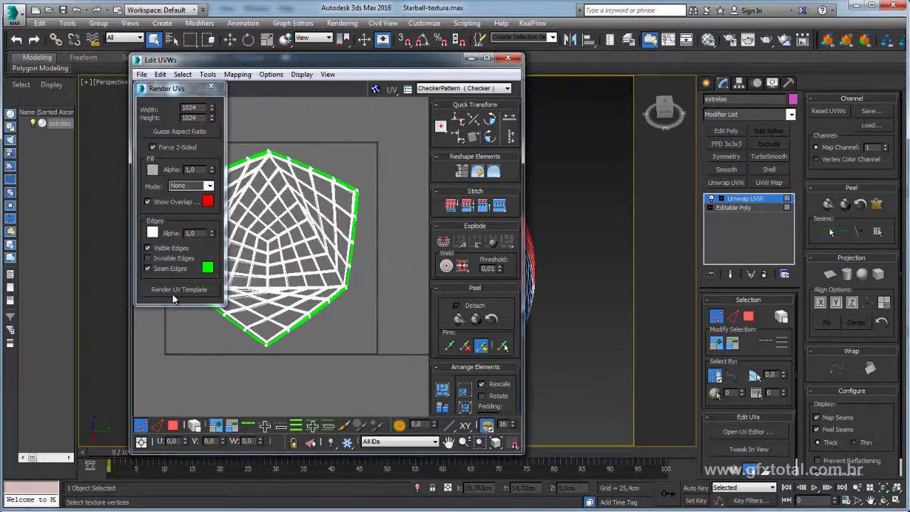
click(174, 291)
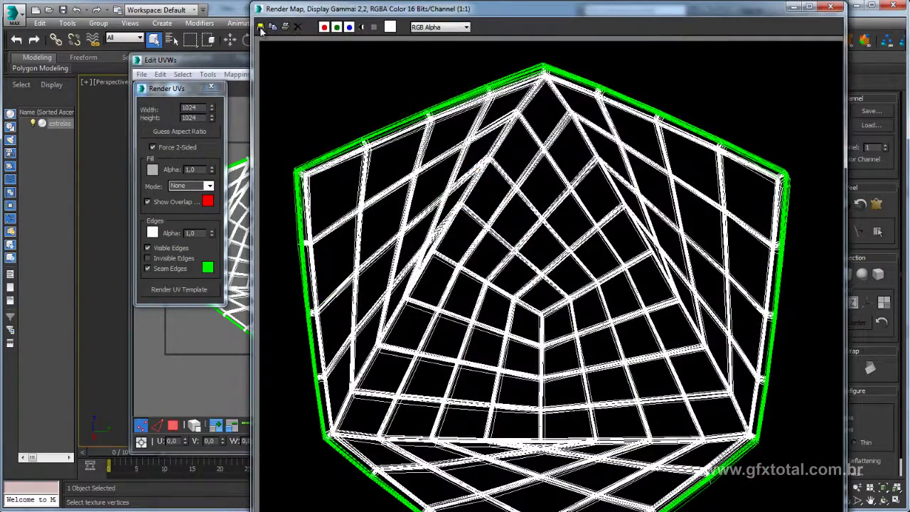
Save the panel template as a JPEG in texturas, accepting the default quality options.
click(261, 27)
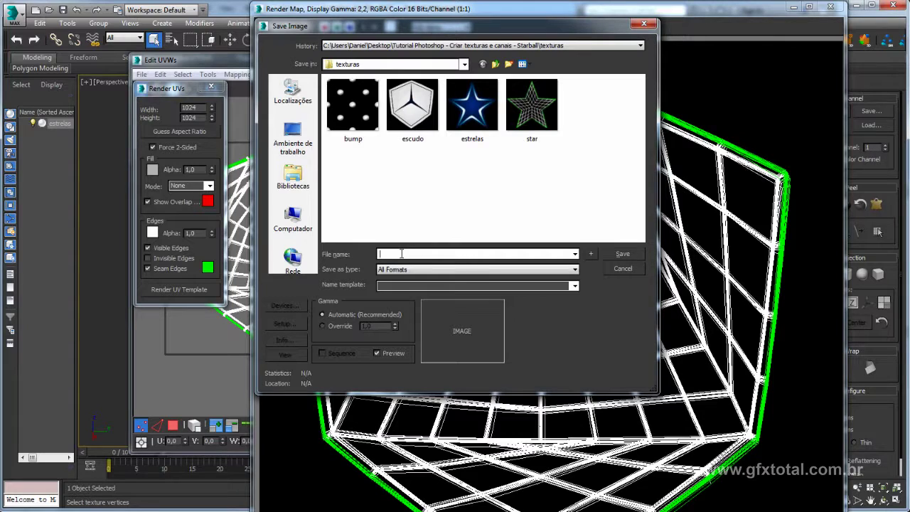
text(escu)
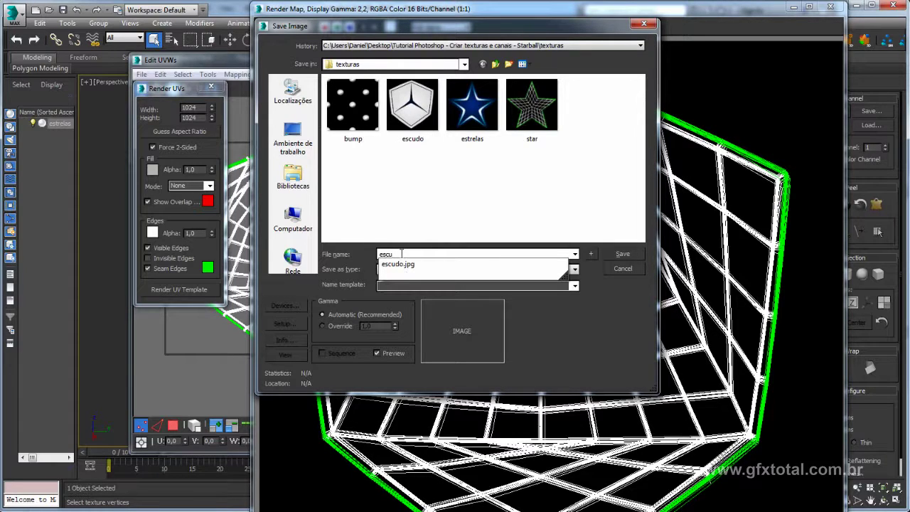
key(Tab)
key(alt+Down)
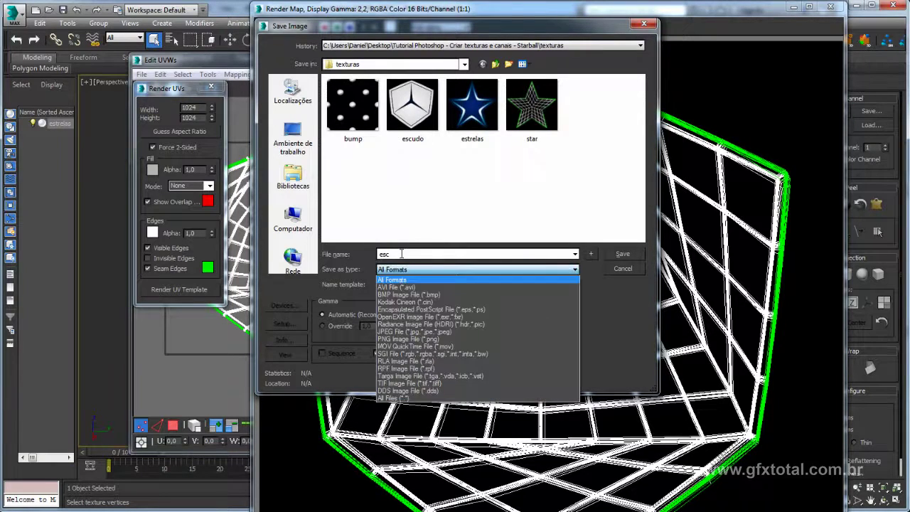
key(Down)
key(Down)
key(Down)
key(Return)
key(shift+Tab)
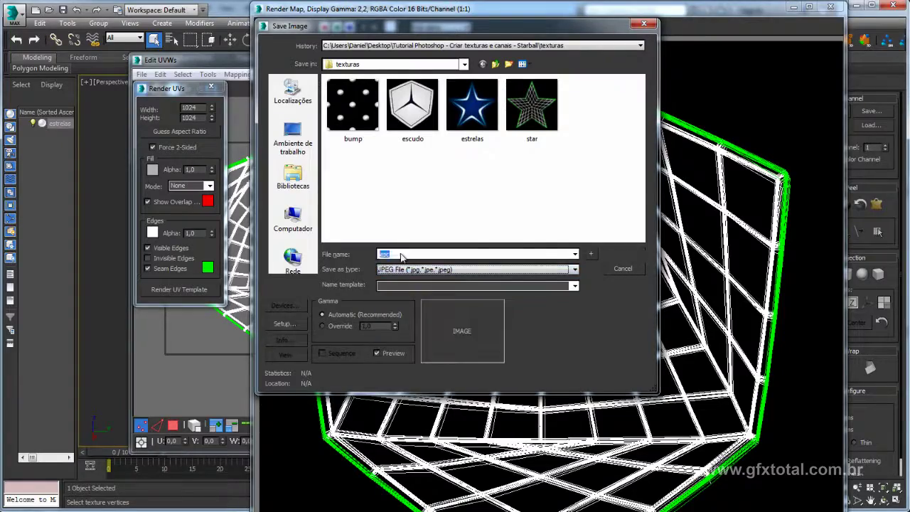
key(Return)
key(Return)
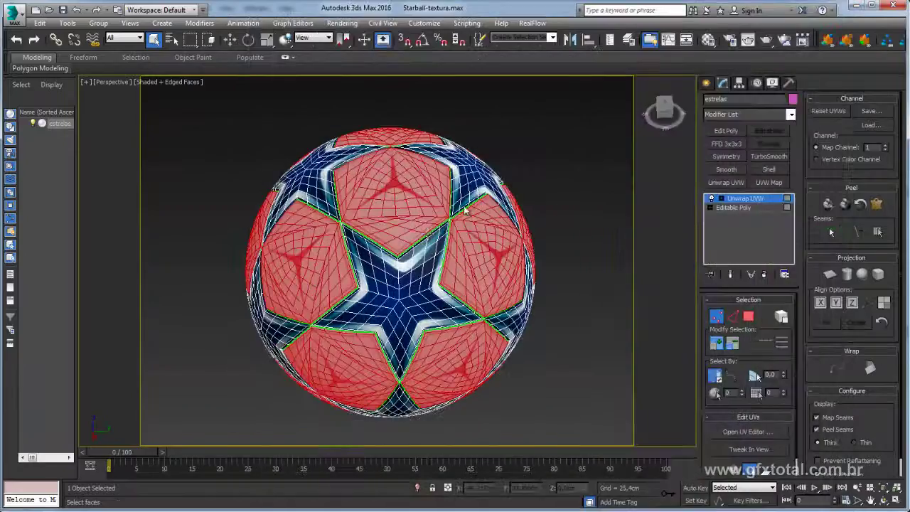
Leave the unwrap's face level and collapse the ball to Editable Poly.
click(750, 201)
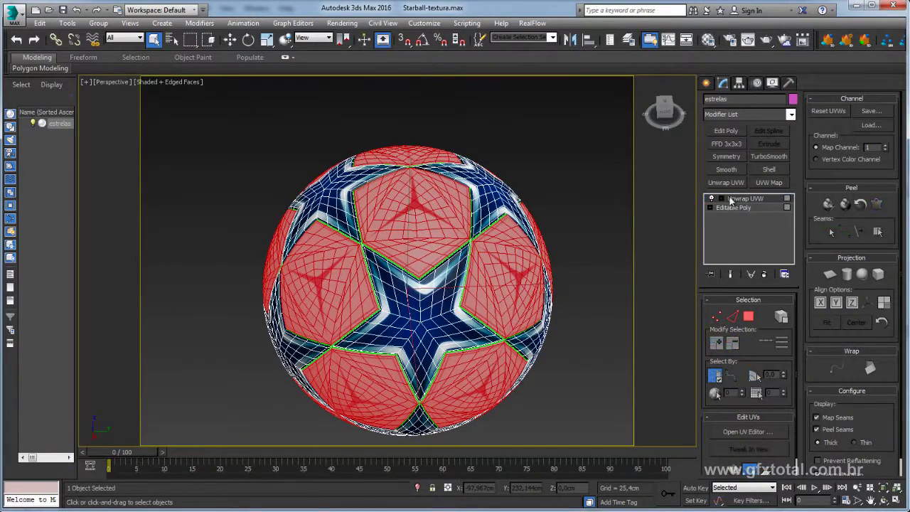
scroll(445, 213, up, 5)
scroll(333, 292, up, 4)
scroll(371, 334, down, 1)
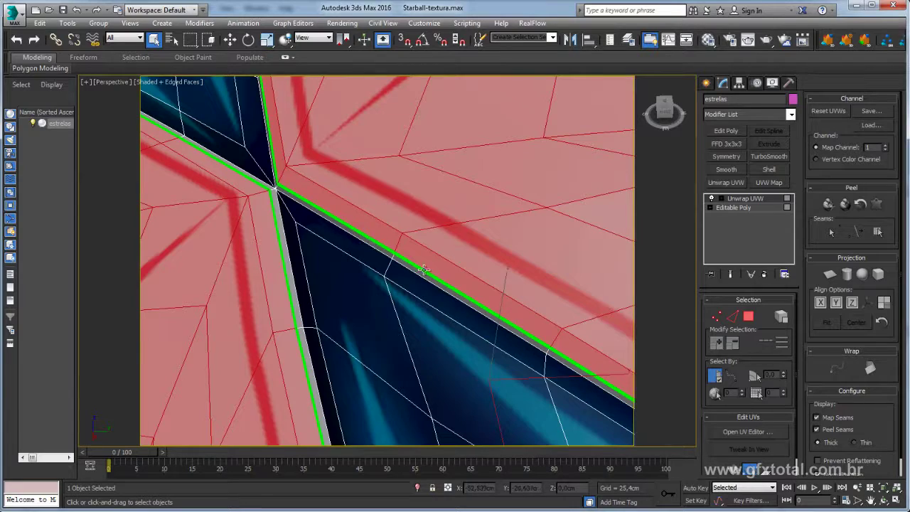
scroll(400, 223, down, 3)
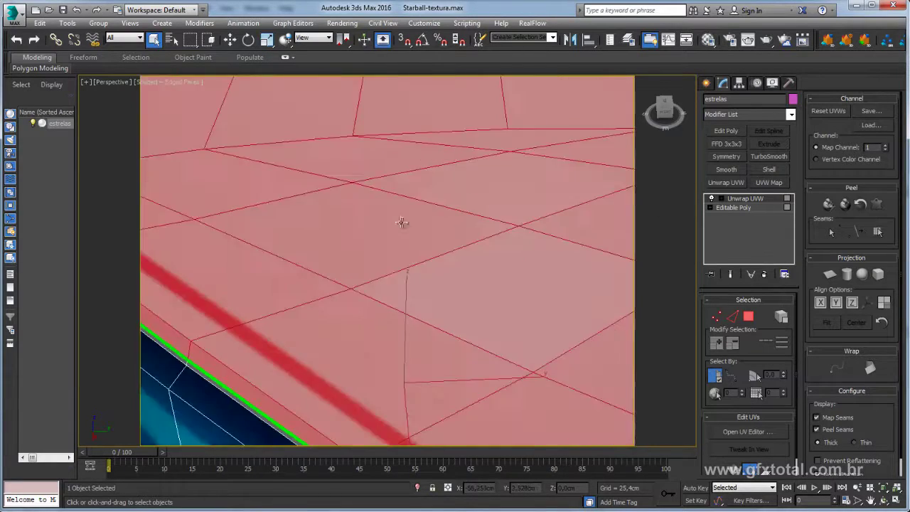
scroll(401, 223, down, 5)
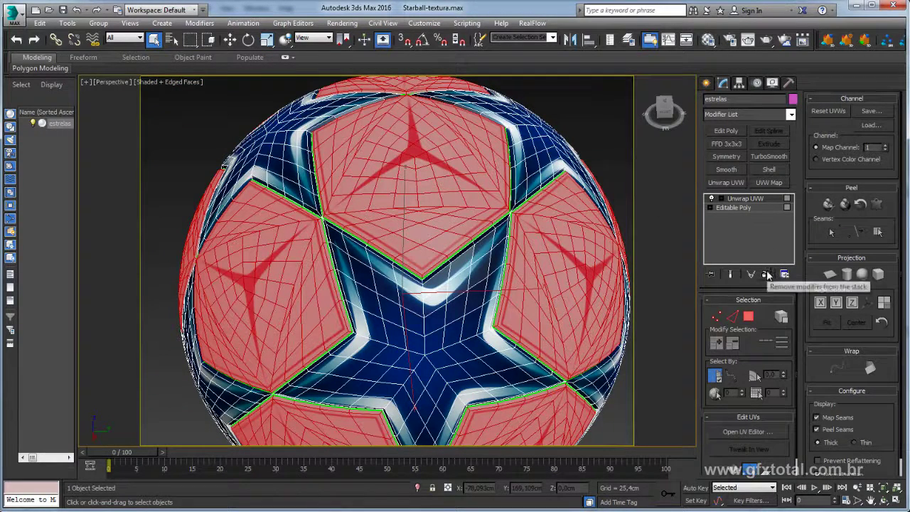
right_click(371, 188)
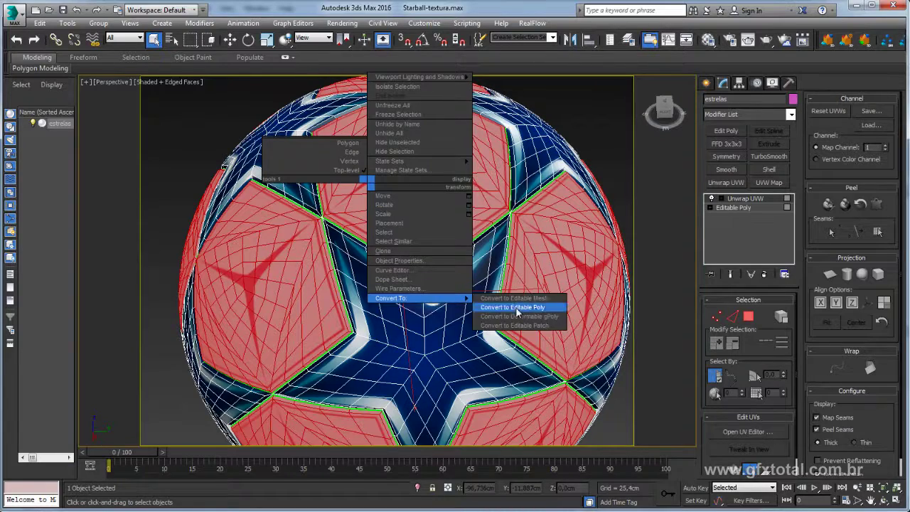
click(513, 310)
scroll(537, 274, down, 5)
scroll(538, 275, up, 2)
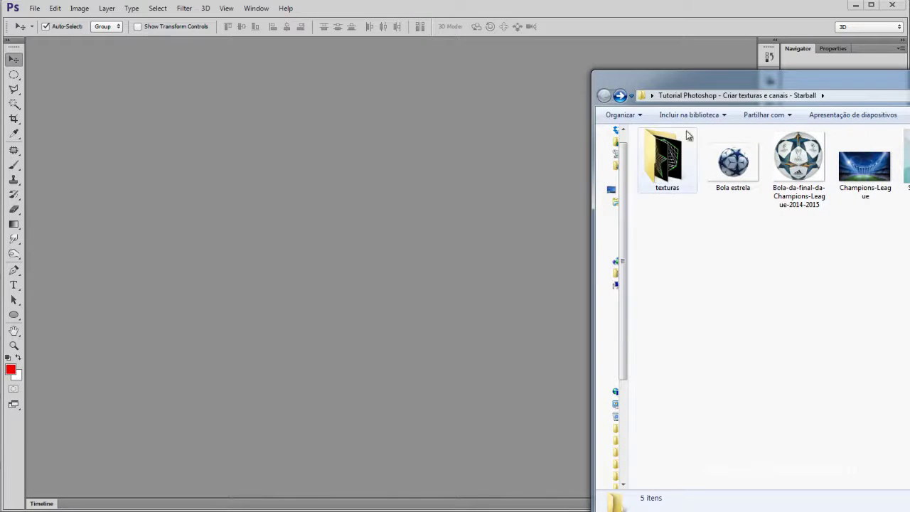
Open esc.jpg from the texturas folder in Photoshop.
drag(772, 78, 380, 60)
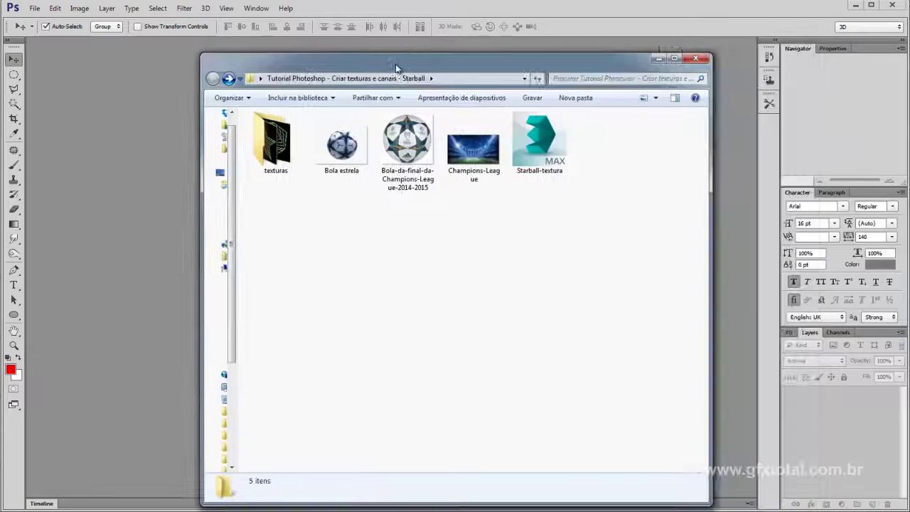
double_click(275, 142)
mouse_move(394, 67)
mouse_down()
mouse_move(542, 95)
mouse_move(642, 87)
mouse_up()
mouse_move(626, 164)
mouse_down()
mouse_move(535, 291)
mouse_move(314, 234)
mouse_up()
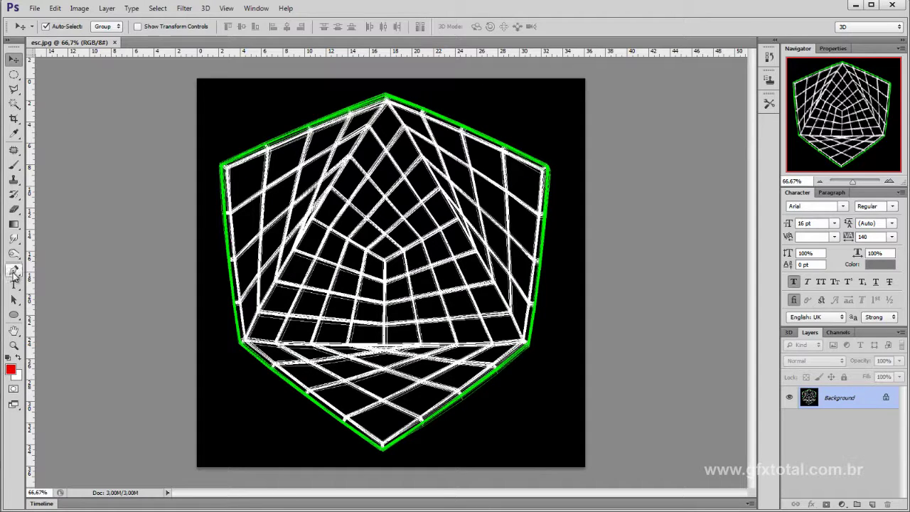
Trace the cube's six outer corners with the Pen in Shape mode, closing the outline.
click(14, 271)
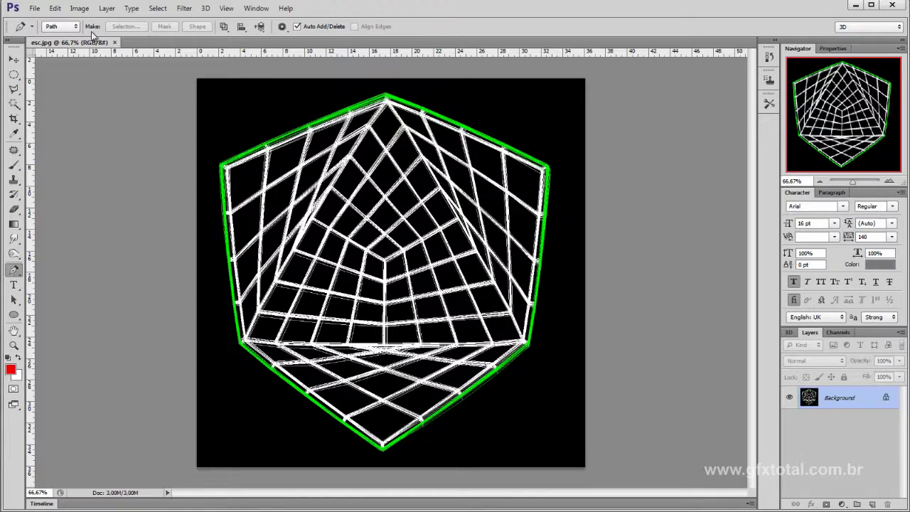
click(60, 26)
click(57, 37)
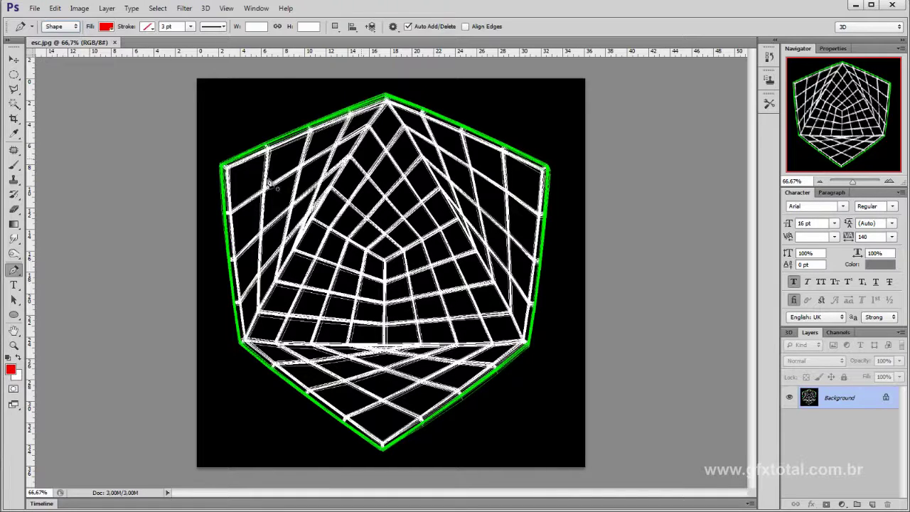
click(214, 162)
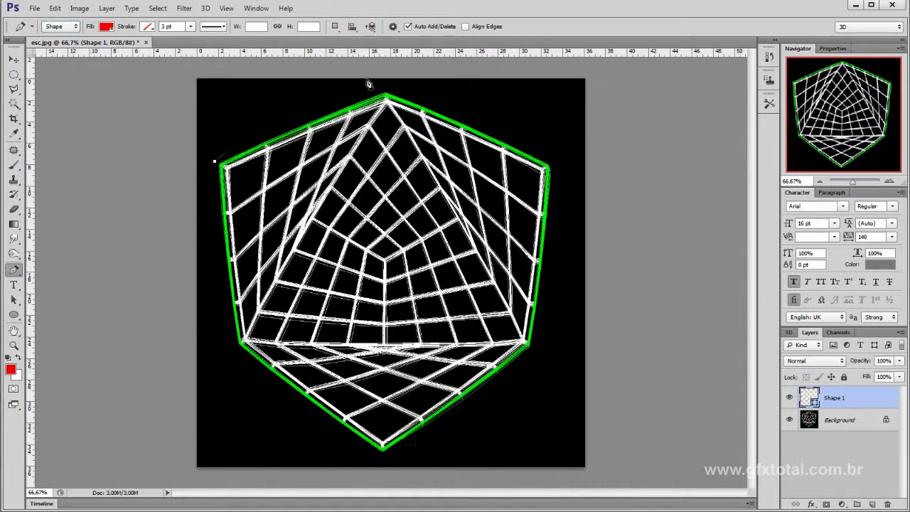
click(387, 93)
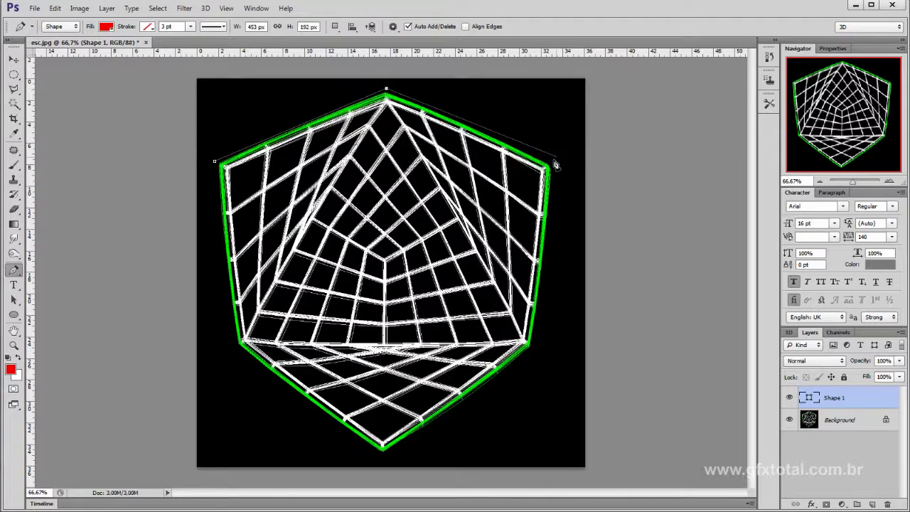
click(553, 166)
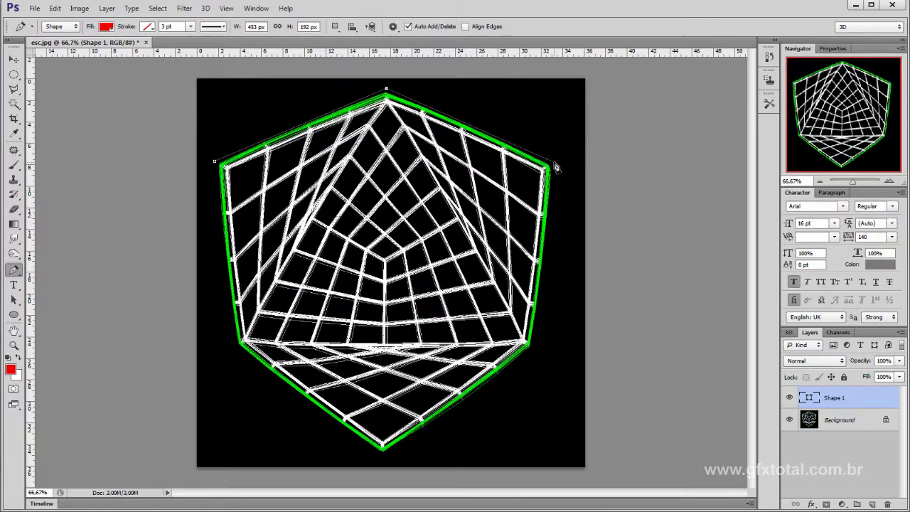
click(531, 349)
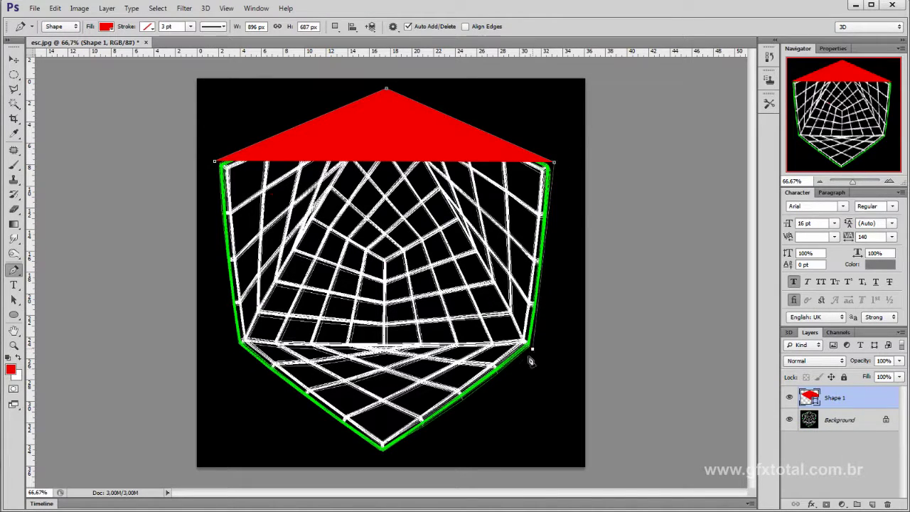
click(382, 455)
click(235, 346)
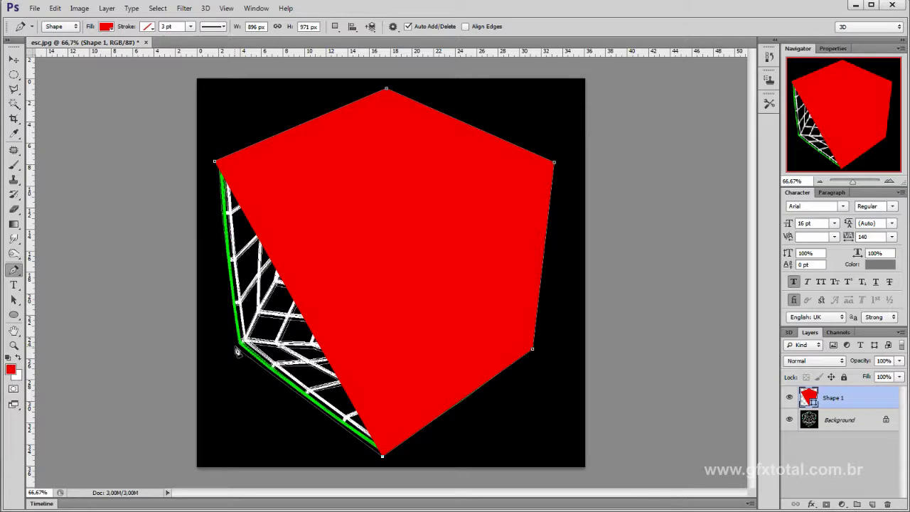
click(216, 163)
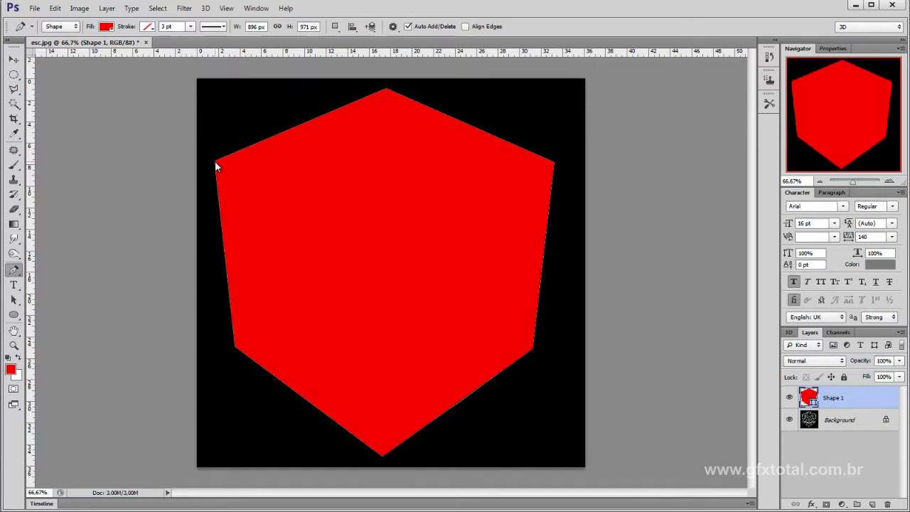
Check the shape against the wireframe by toggling visibility and opacity, then set its fill to white.
click(789, 398)
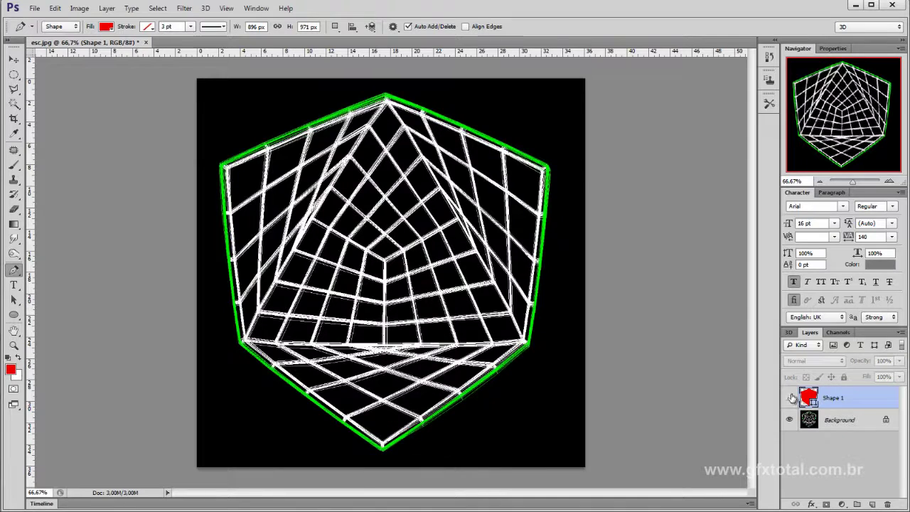
click(790, 398)
click(792, 398)
click(791, 397)
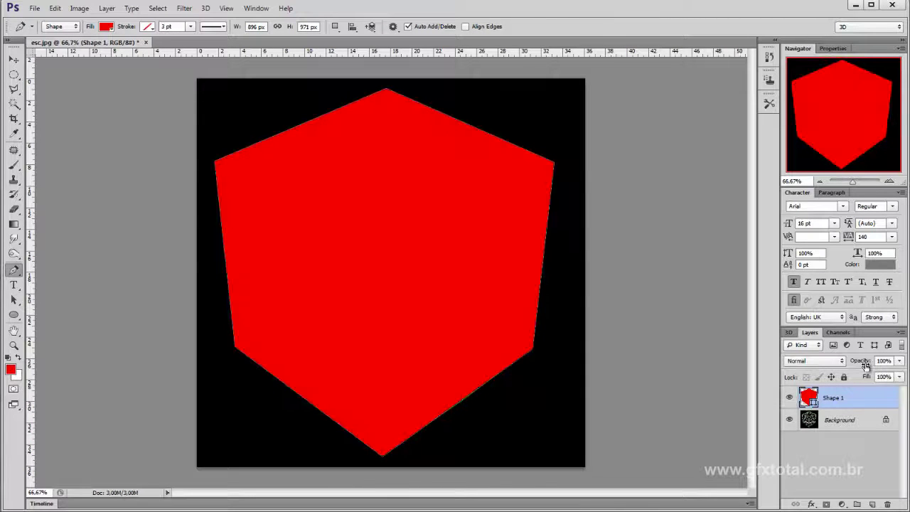
drag(864, 362, 857, 362)
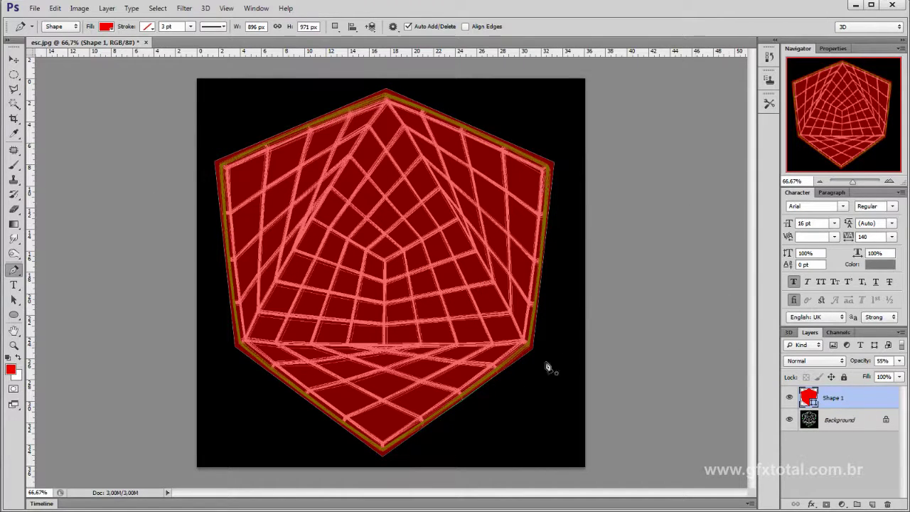
key(0)
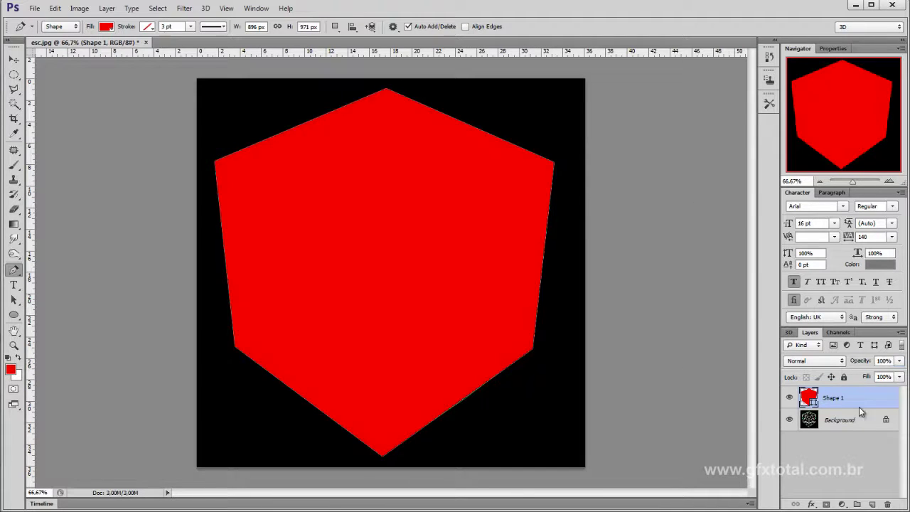
double_click(809, 397)
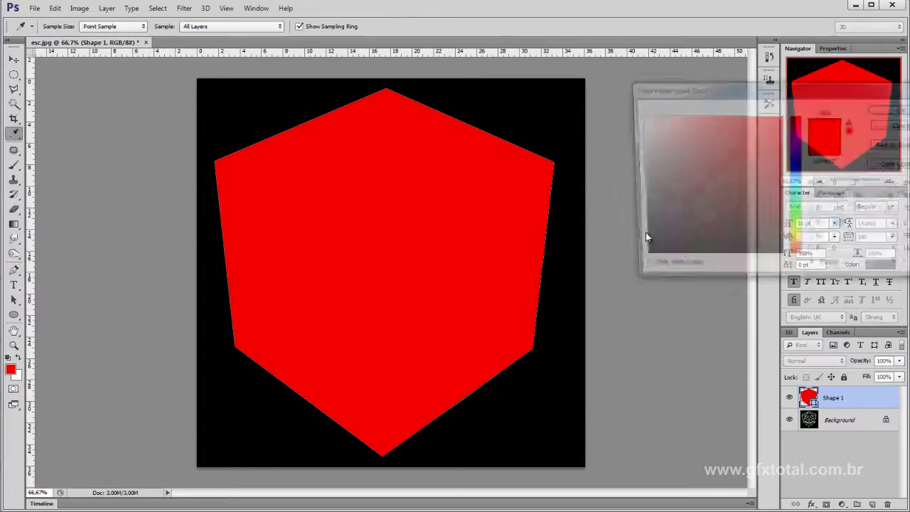
click(638, 116)
Confirm the white fill, widen the side panel, and open Blending Options for Shape 1.
key(Return)
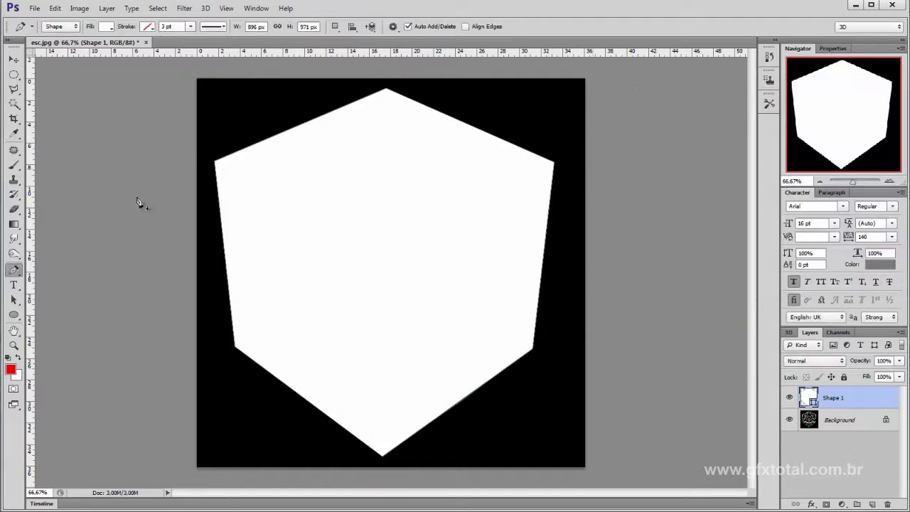
click(14, 60)
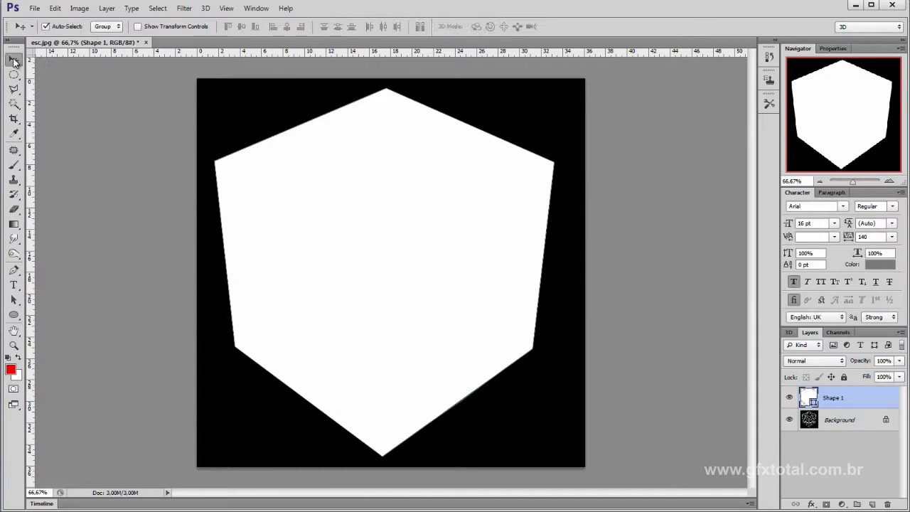
right_click(854, 397)
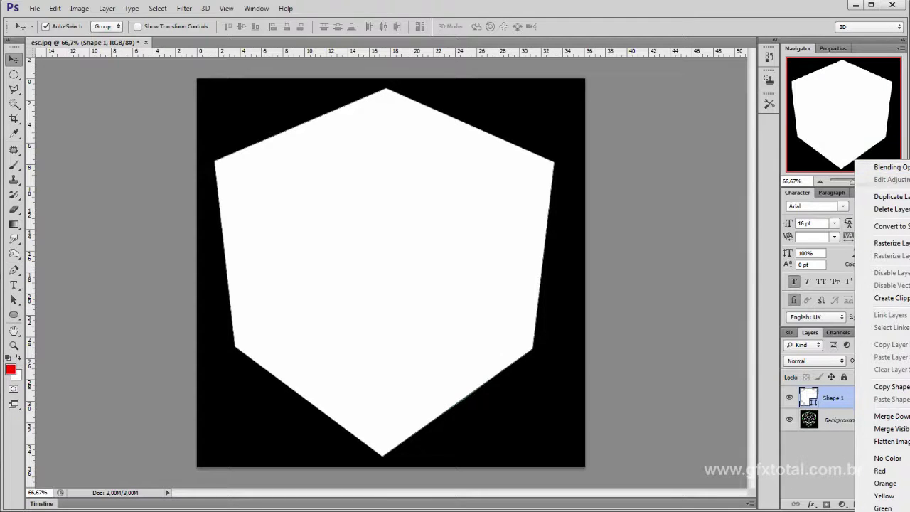
click(692, 375)
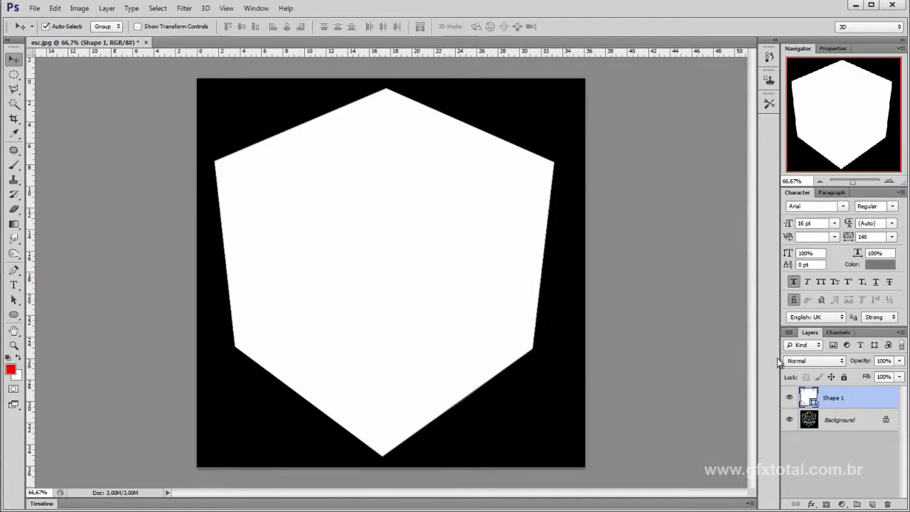
drag(779, 358, 580, 359)
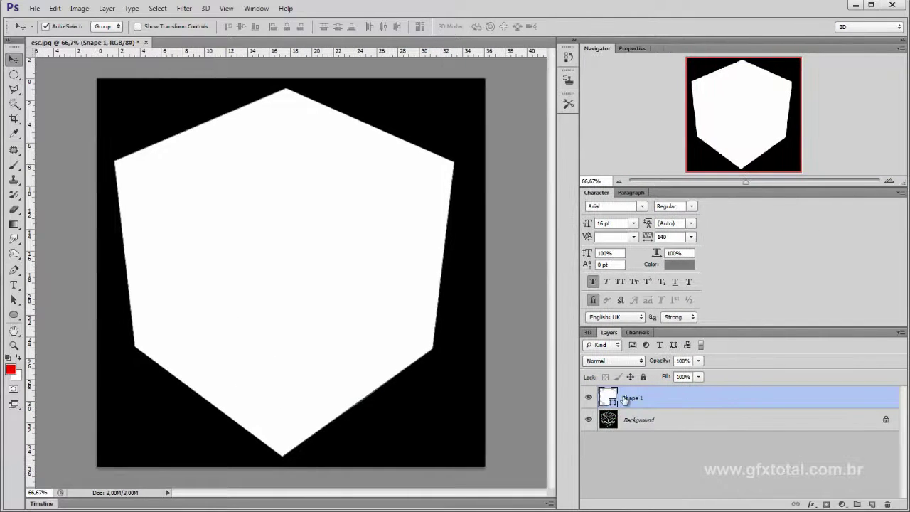
right_click(626, 402)
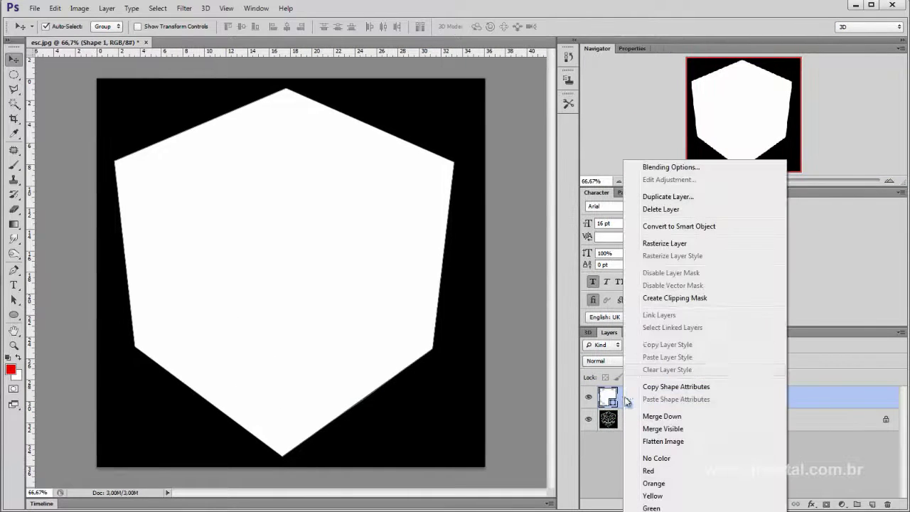
click(673, 167)
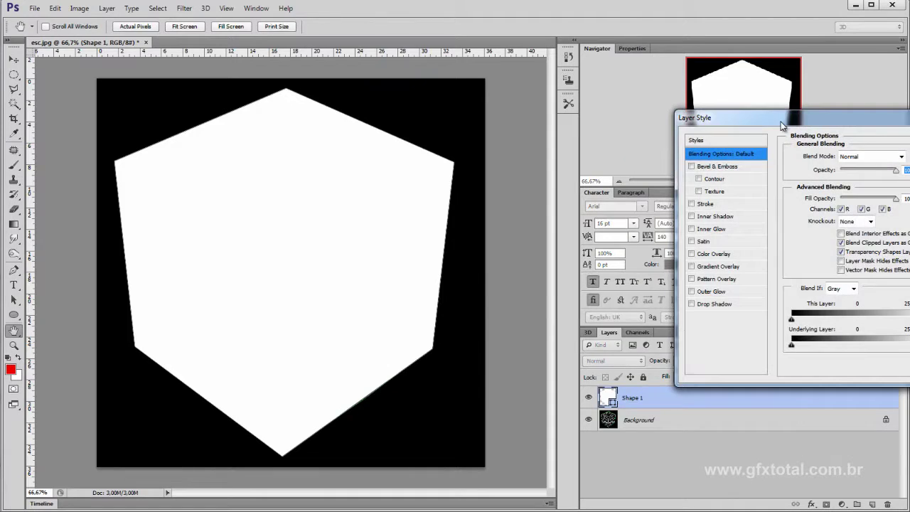
mouse_move(761, 131)
mouse_down()
mouse_move(561, 132)
mouse_move(489, 115)
mouse_move(525, 96)
mouse_up()
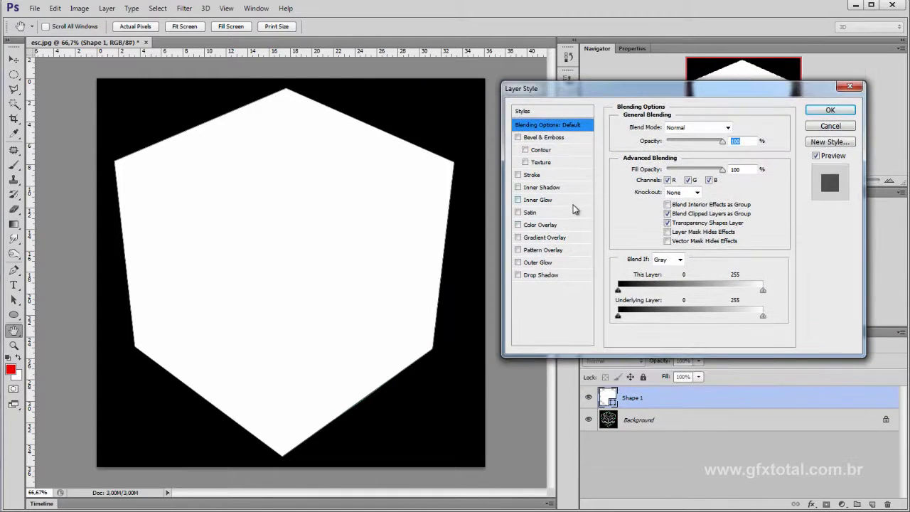
Add a radial Gradient Overlay to Shape 1 with its left stop set to near-white f0f0f0.
click(537, 241)
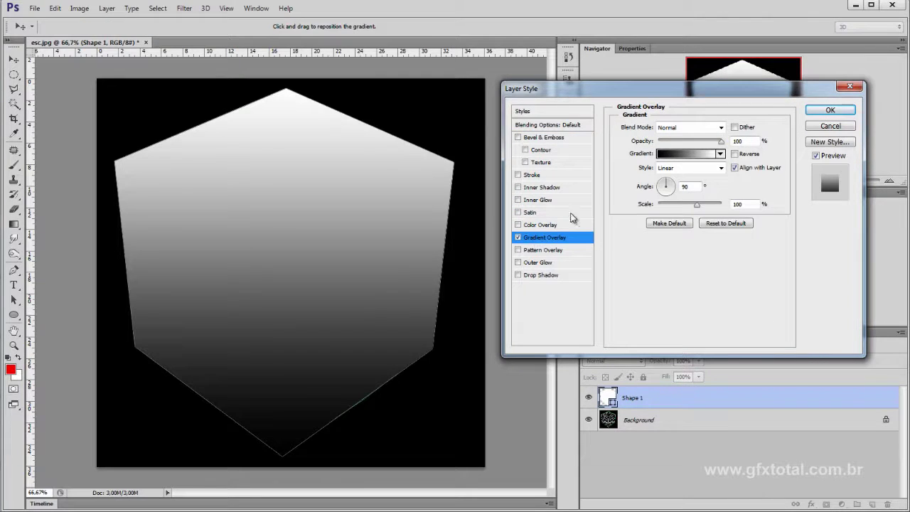
click(680, 169)
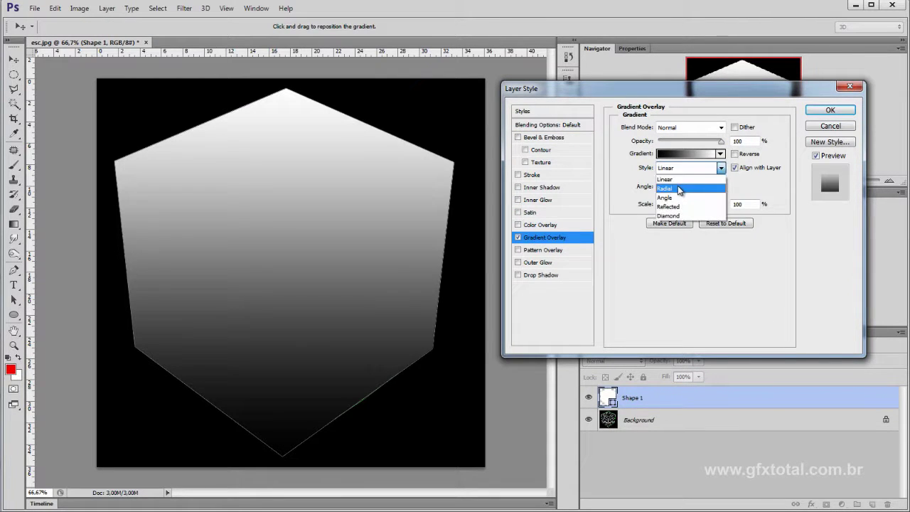
click(680, 189)
click(681, 154)
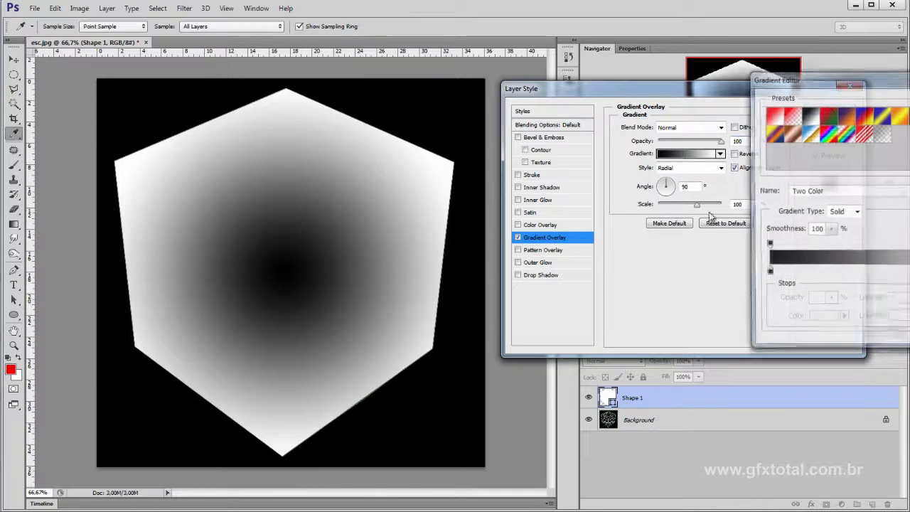
click(767, 273)
click(823, 319)
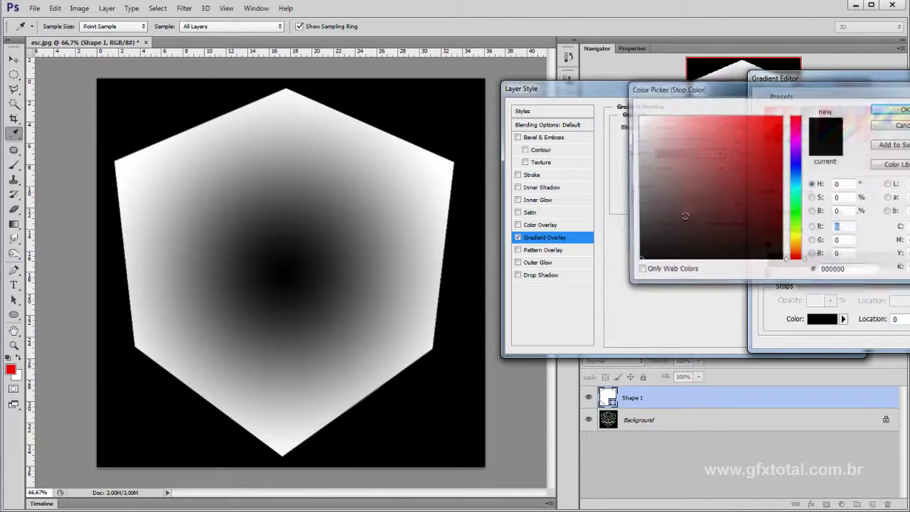
click(637, 125)
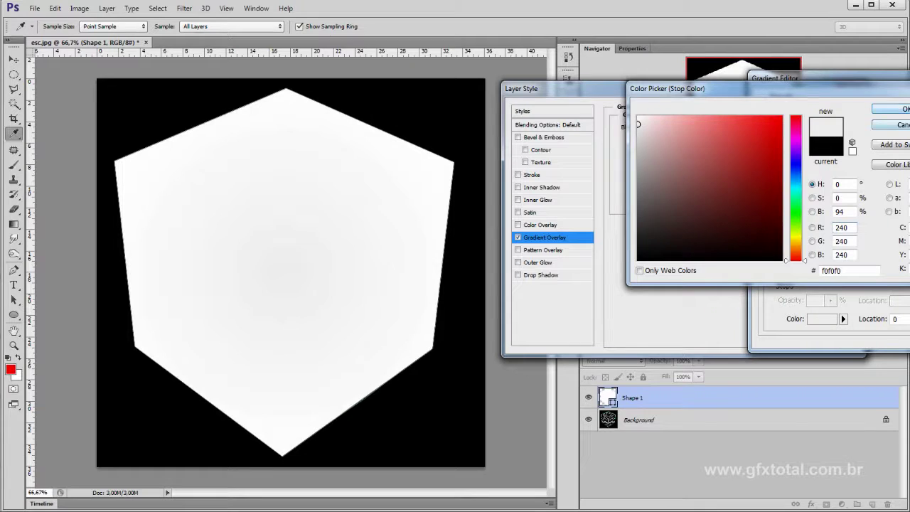
key(Return)
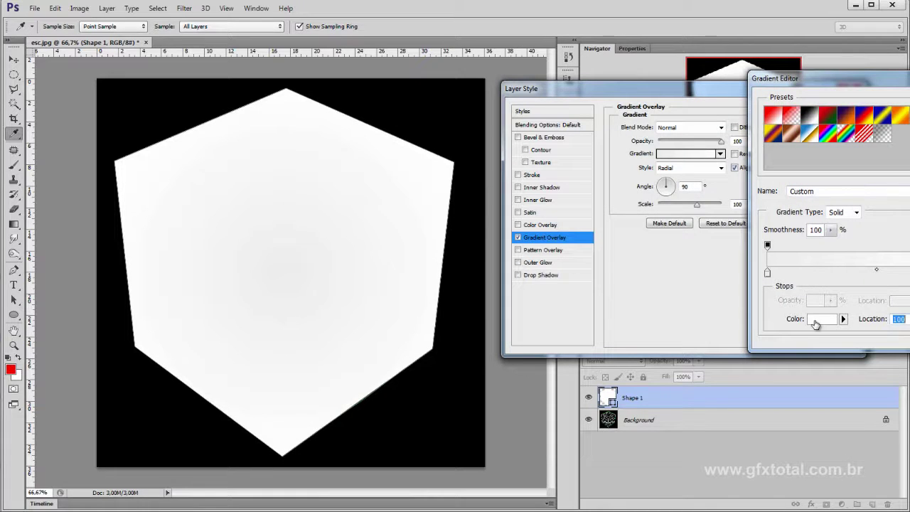
Set the other gradient stop to grey cccccc and apply the gradient overlay.
click(822, 319)
click(638, 154)
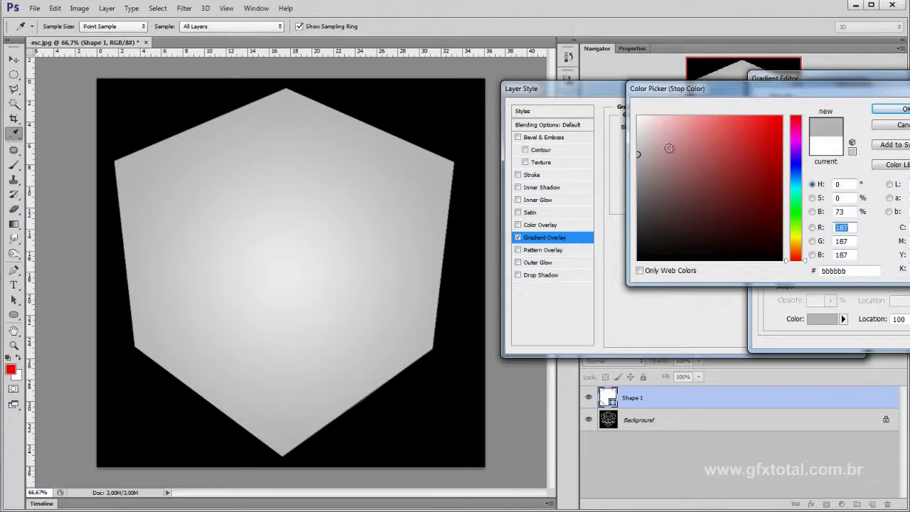
click(638, 145)
key(Return)
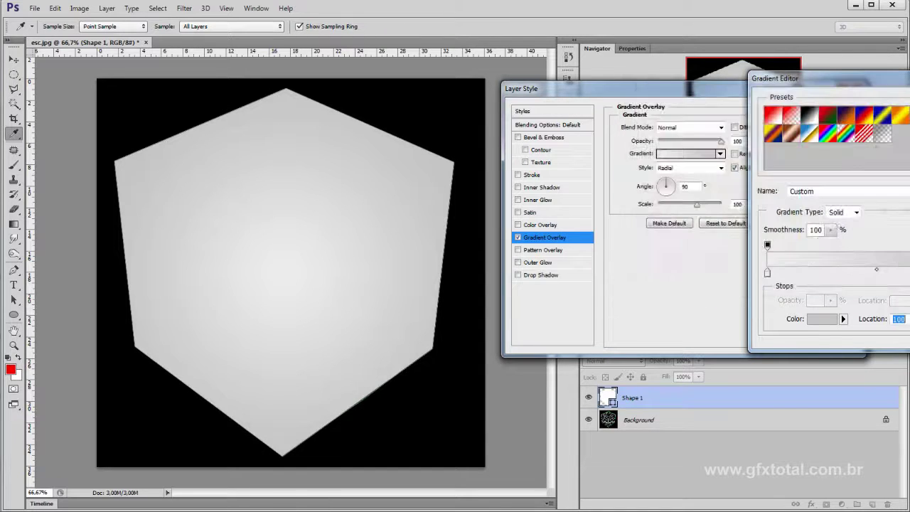
drag(908, 84, 744, 97)
click(809, 114)
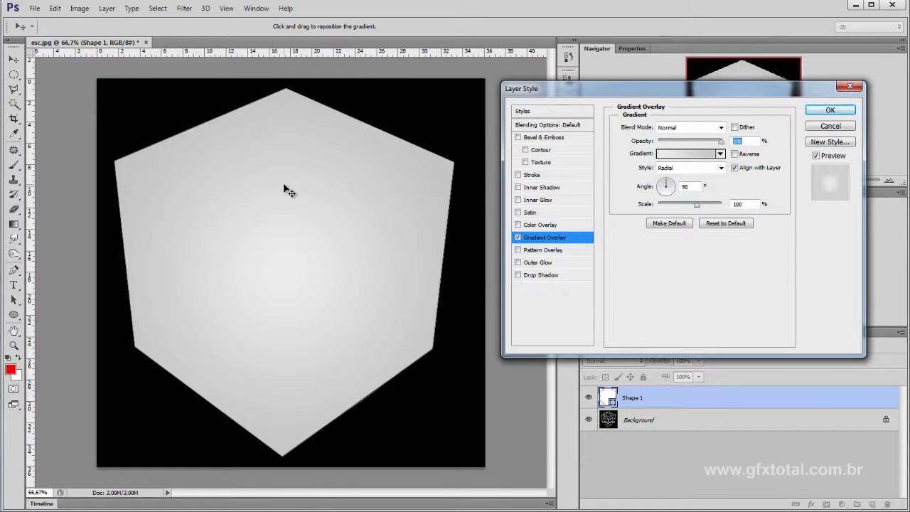
click(830, 111)
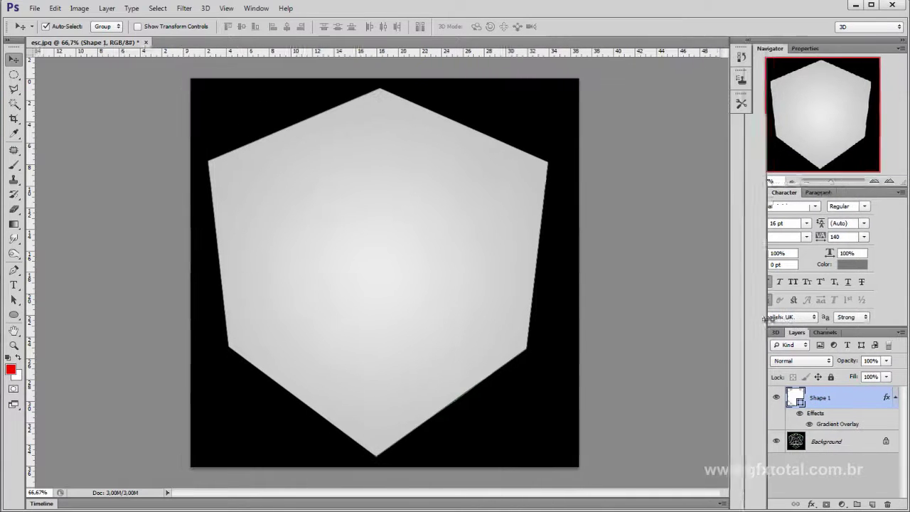
Widen the canvas area, hide the grey cube, and browse reference images in Photo Viewer.
drag(577, 321, 770, 321)
drag(525, 345, 530, 349)
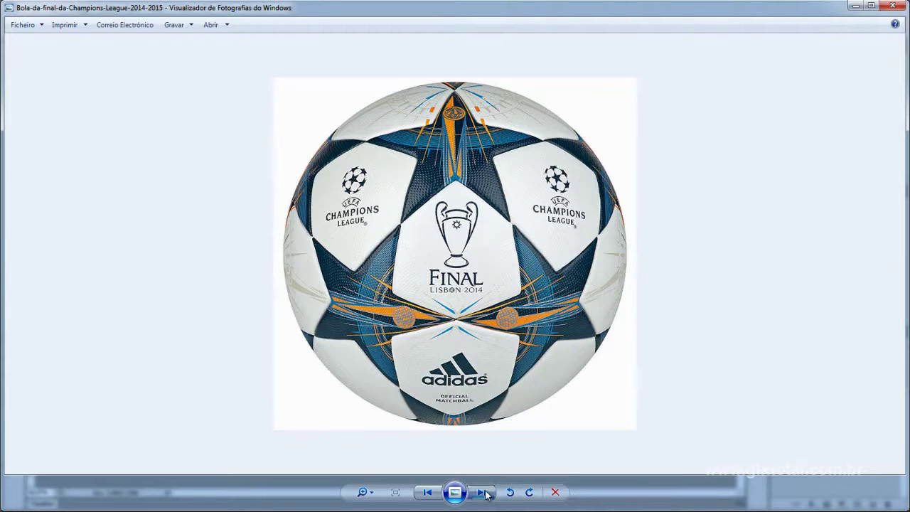
click(481, 492)
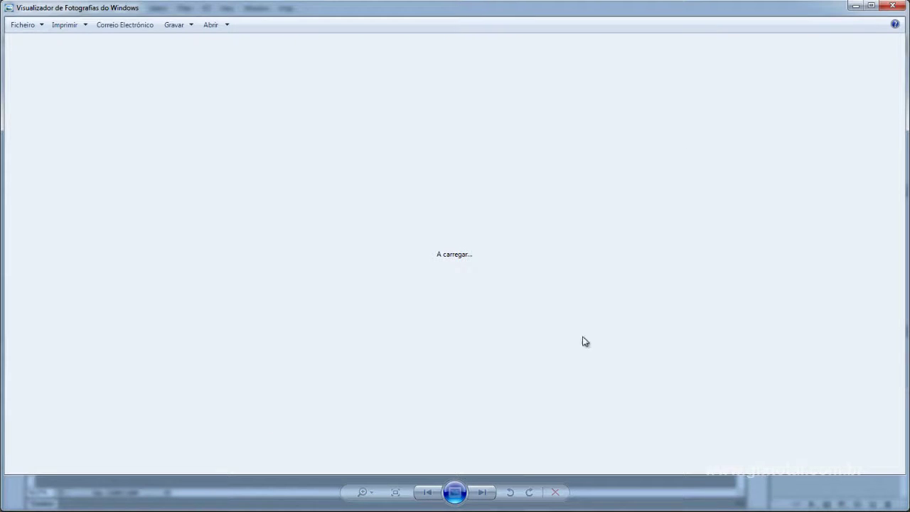
click(893, 6)
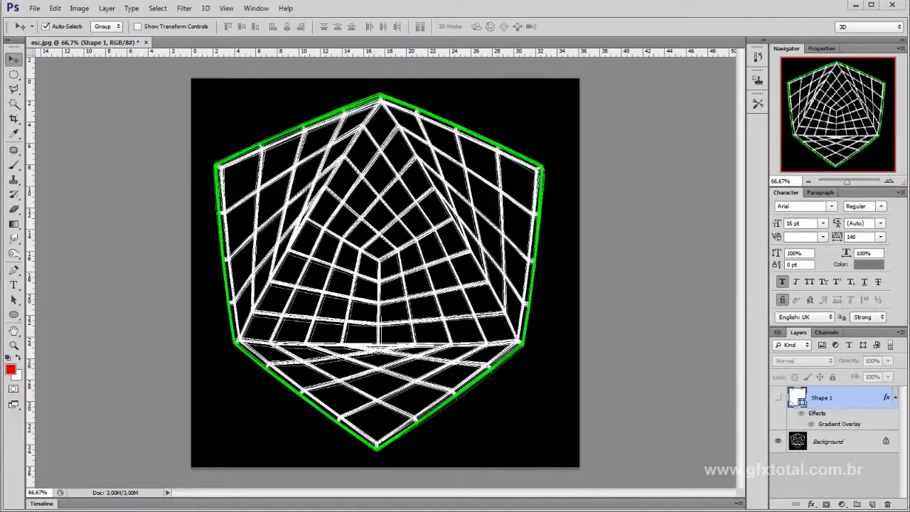
Preview the escudo image from the textures folder, then close it and return to Photoshop.
key(alt+Tab)
click(664, 258)
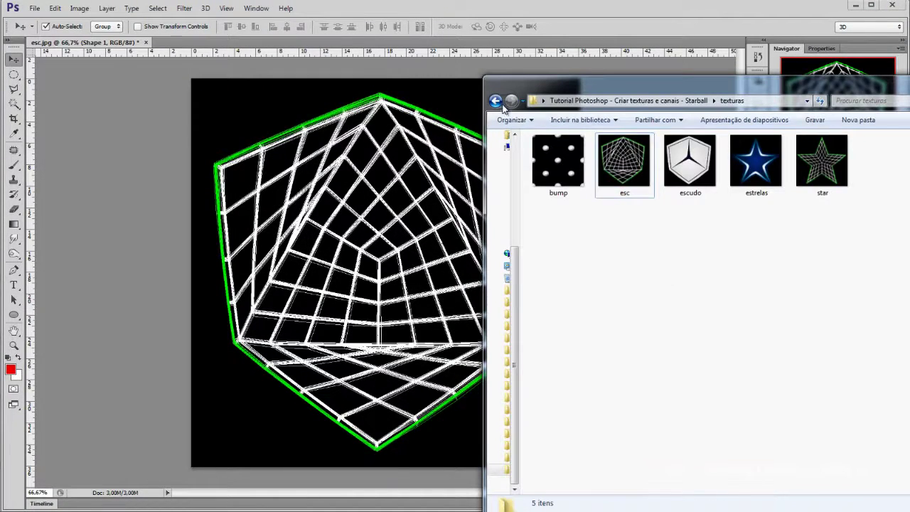
click(690, 162)
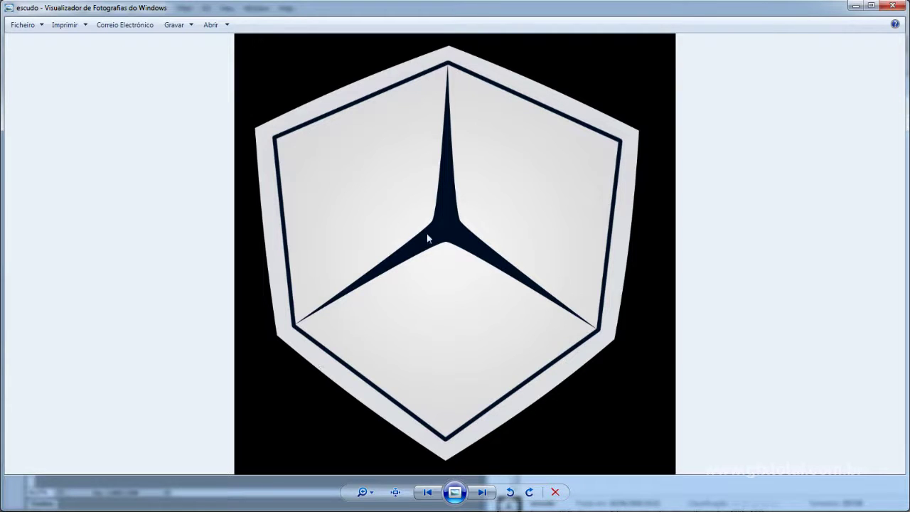
click(858, 7)
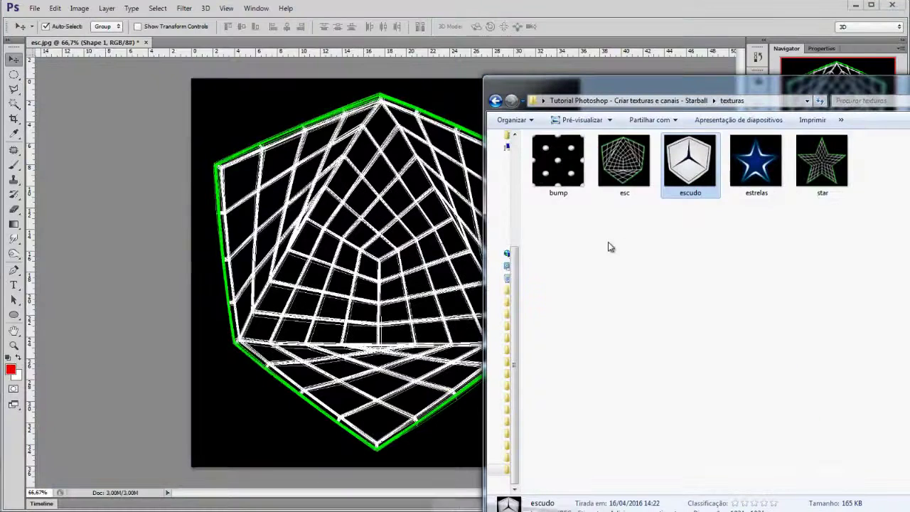
click(368, 178)
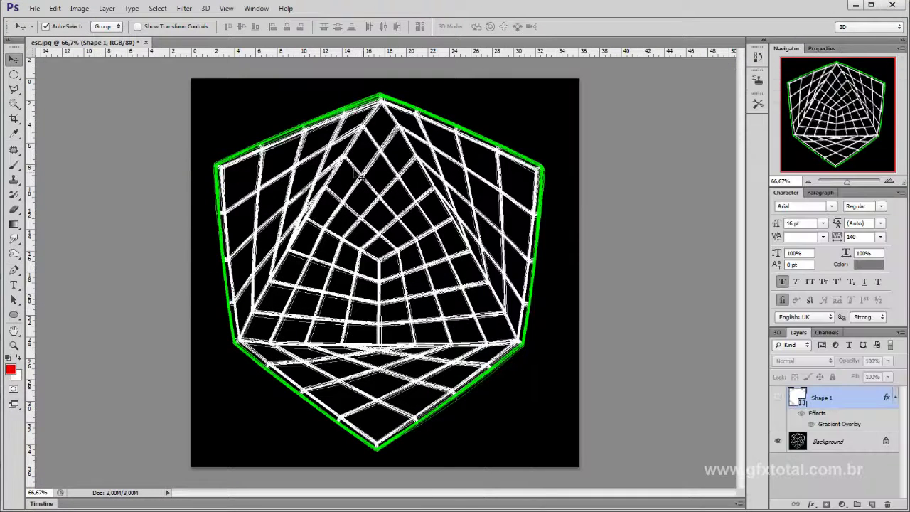
Set the foreground colour to dark navy 1f204b.
click(11, 369)
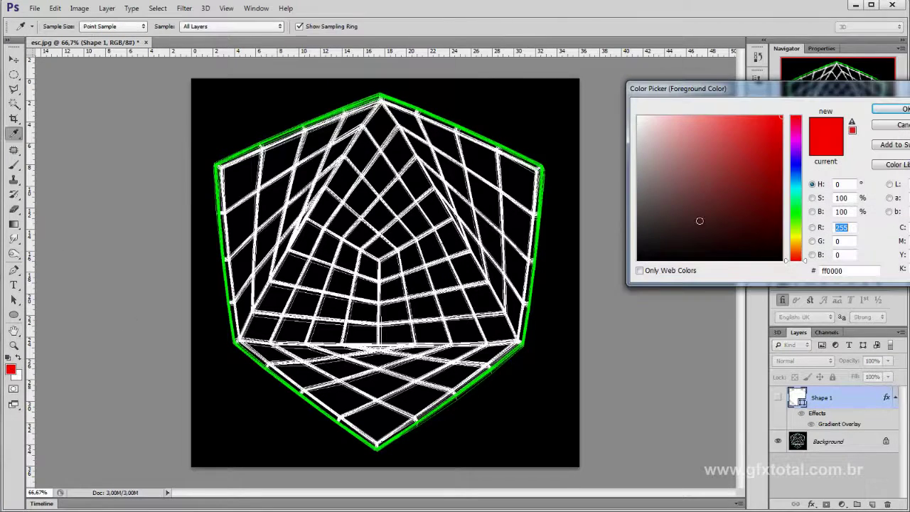
click(795, 164)
click(743, 214)
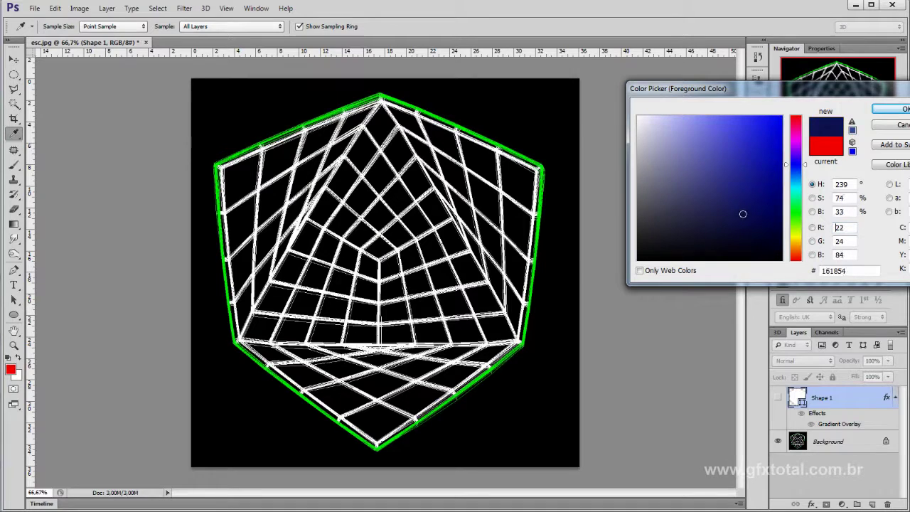
drag(743, 214, 719, 220)
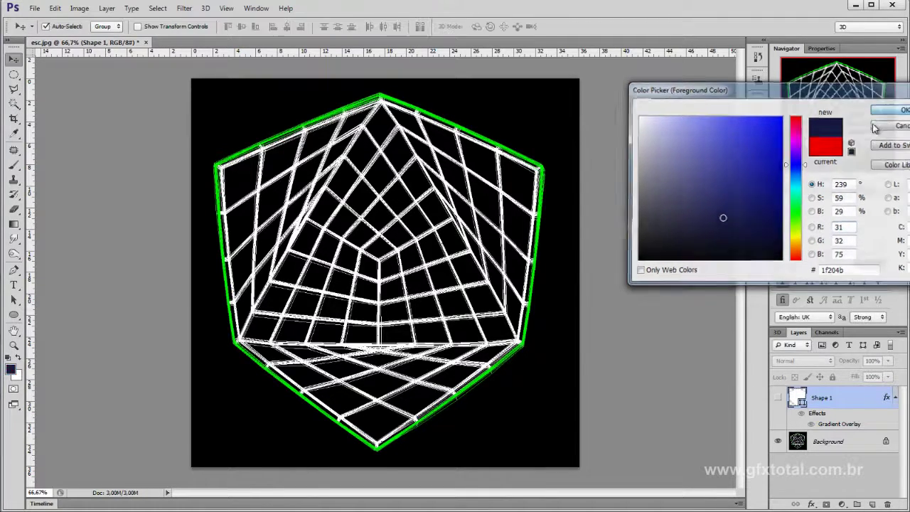
click(897, 109)
key(v)
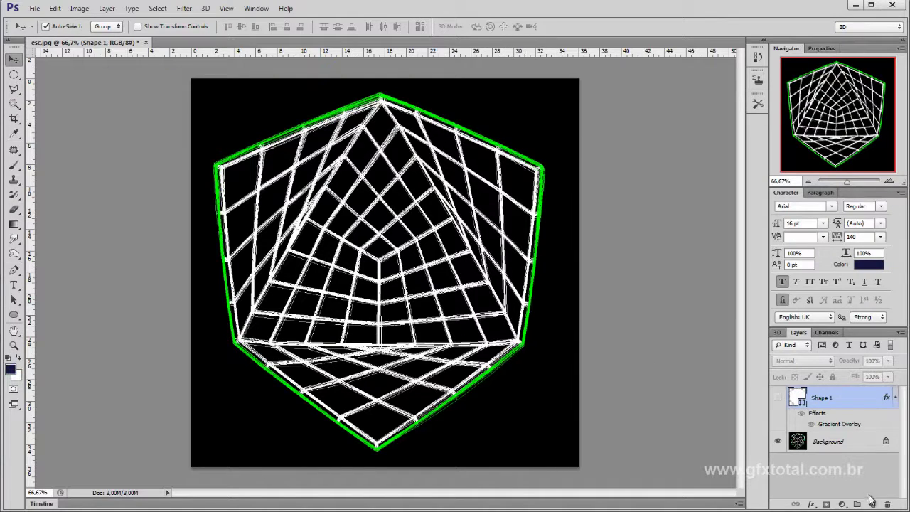
Add an empty Layer 1 above Shape 1 and try brush strokes, undoing them.
click(873, 504)
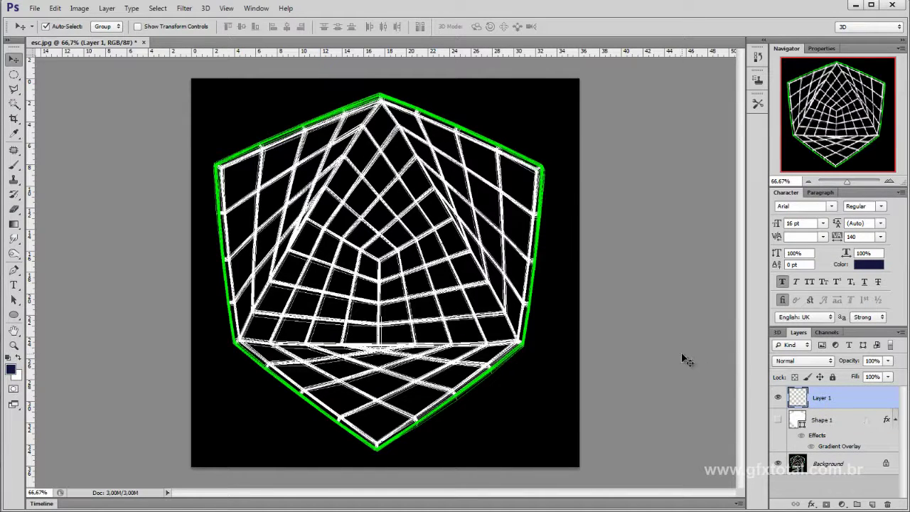
click(14, 164)
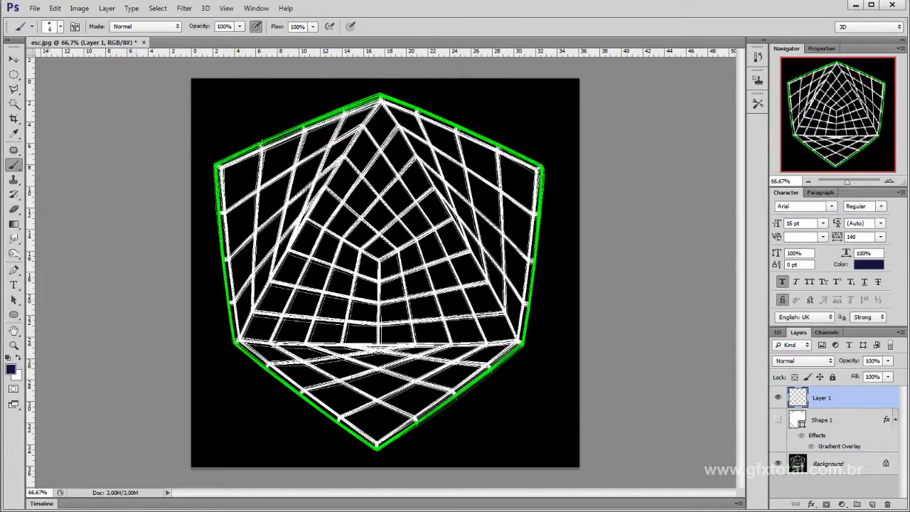
drag(310, 361, 418, 197)
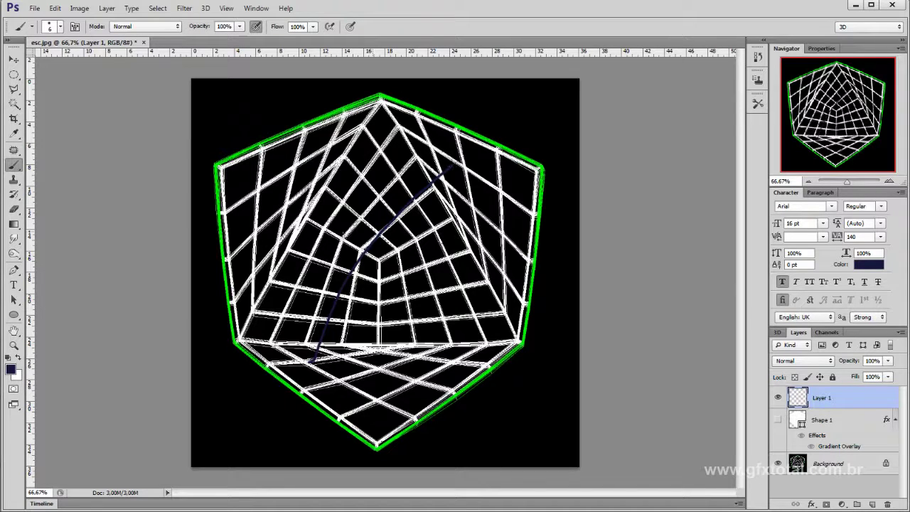
key(ctrl+z)
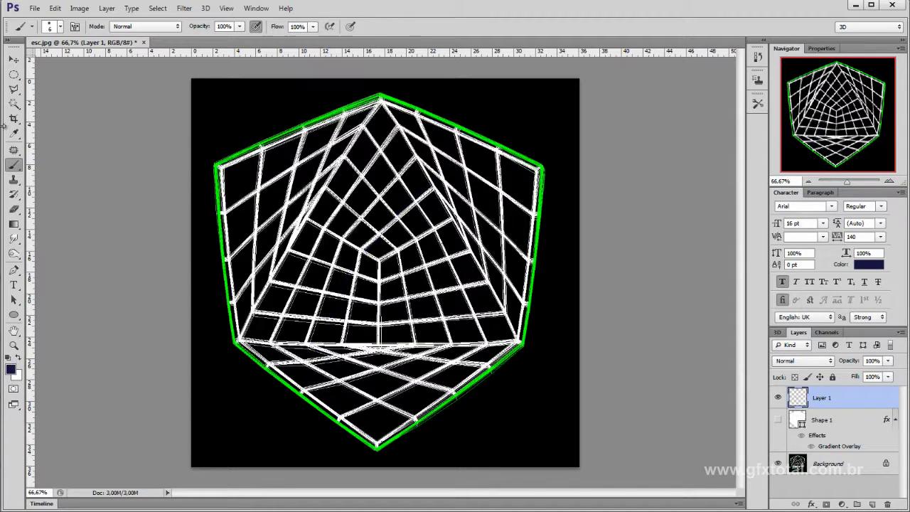
drag(293, 288, 429, 141)
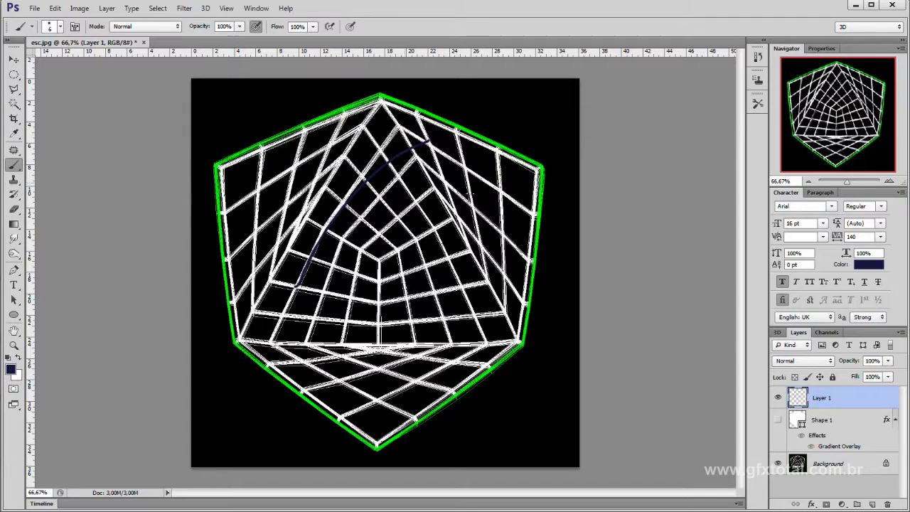
click(778, 420)
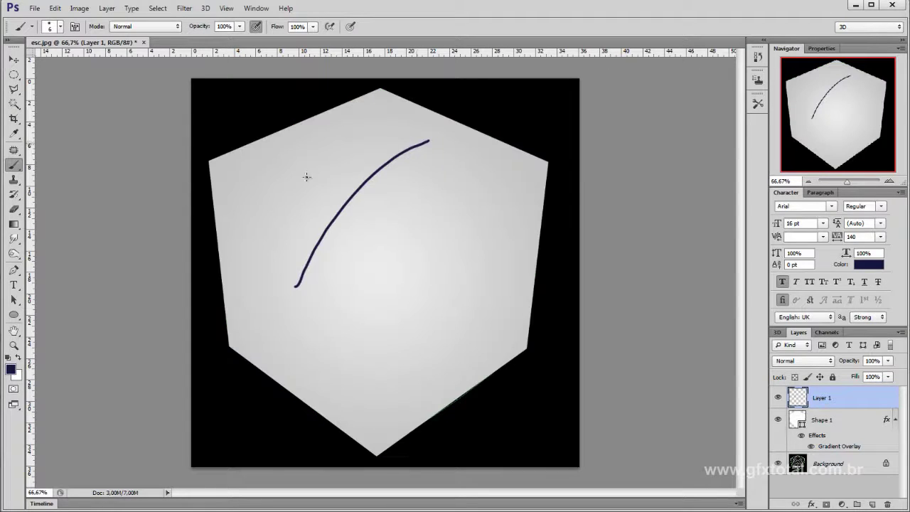
key(ctrl+z)
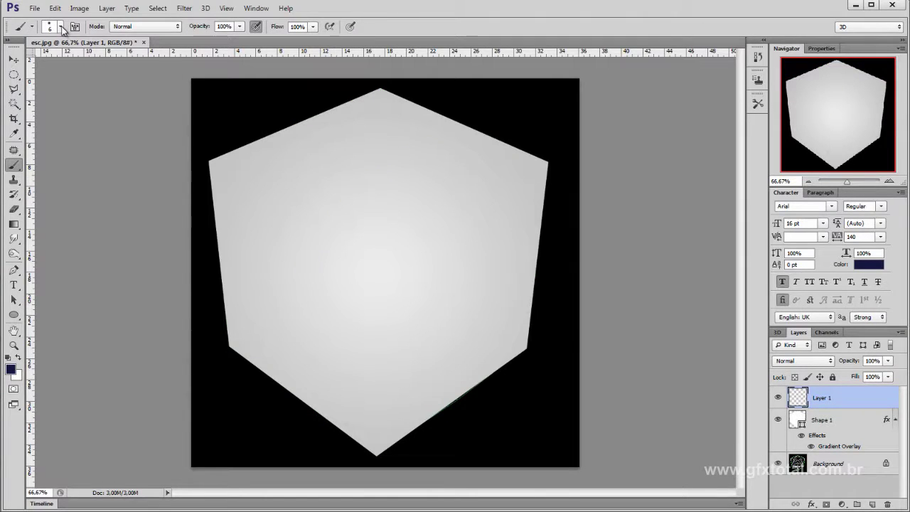
Test brush sizes 9 px and then 13 px with strokes on the cube.
click(62, 27)
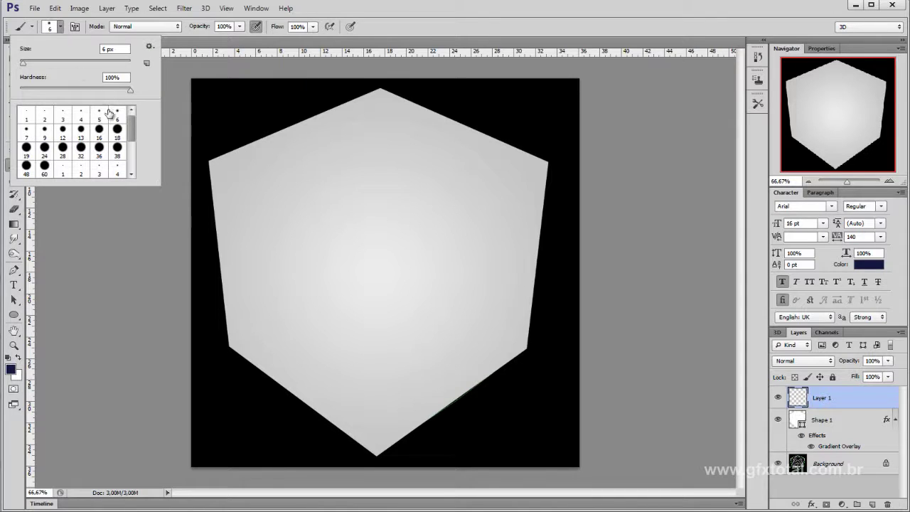
click(44, 129)
drag(348, 297, 410, 171)
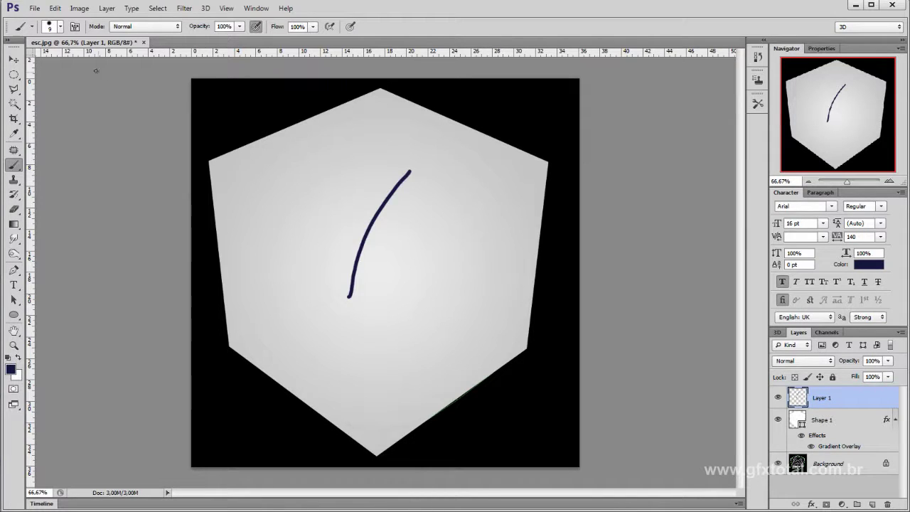
key(ctrl+z)
click(61, 27)
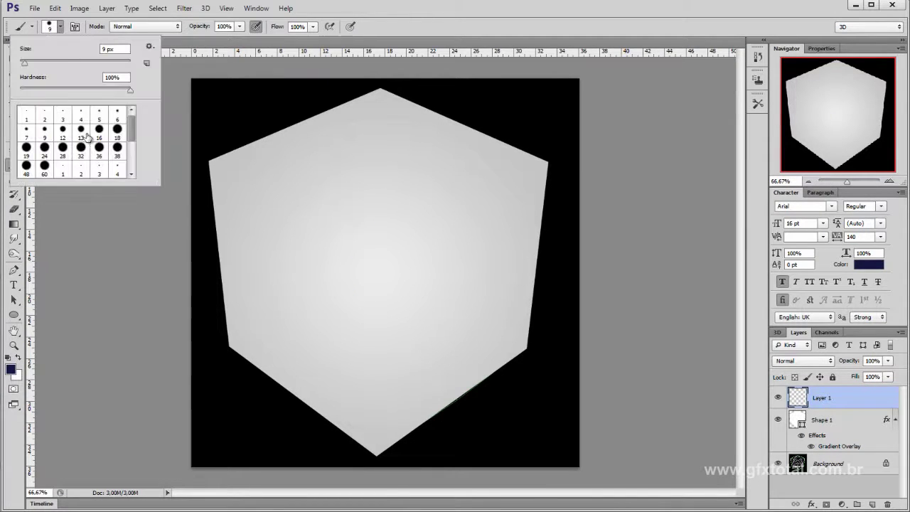
click(81, 132)
drag(349, 274, 386, 169)
Undo the test stroke, hide Shape 1, and trace the cube's six outer corners as a closed Pen path.
key(ctrl+z)
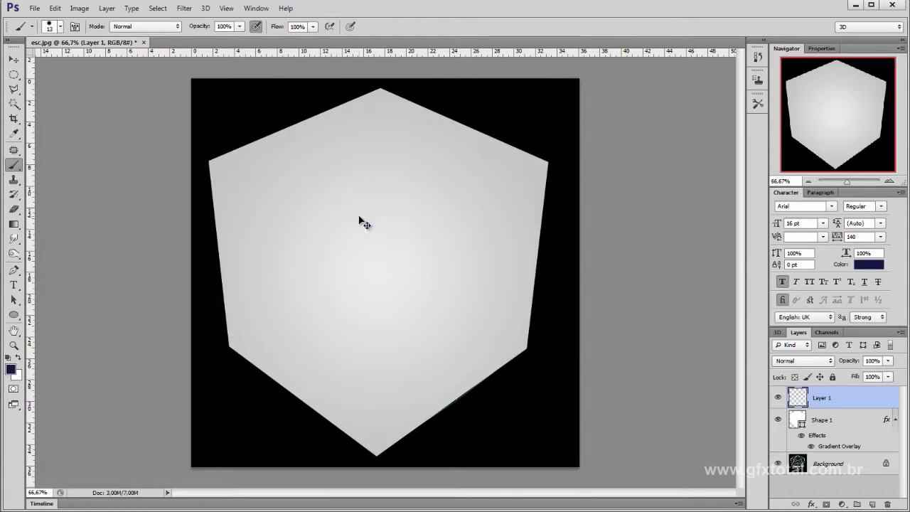
click(778, 421)
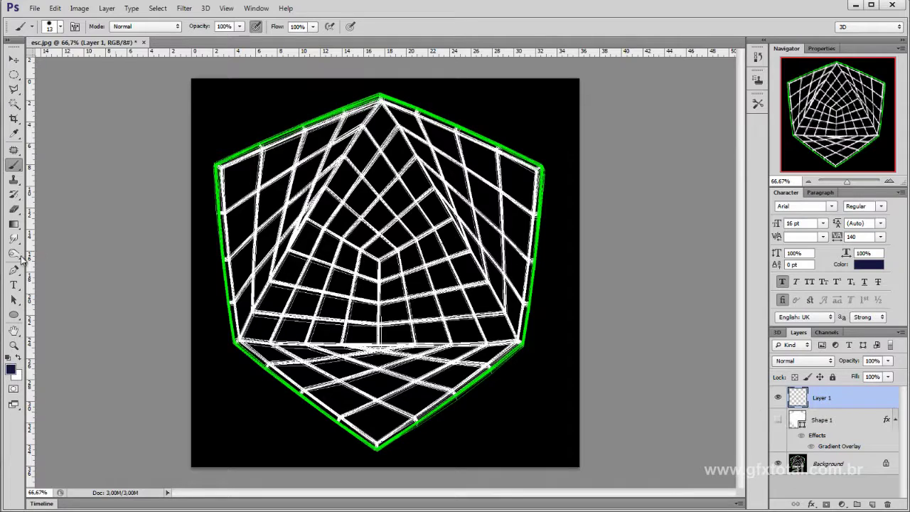
click(14, 270)
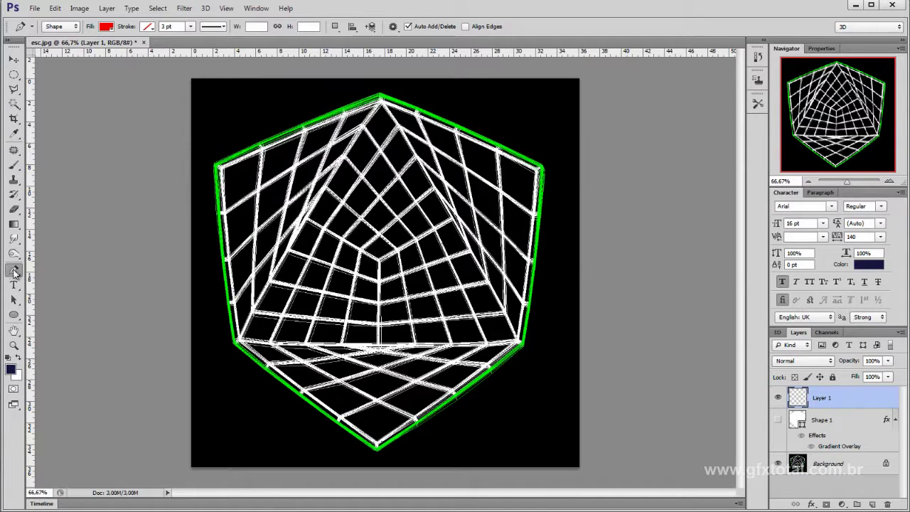
click(60, 26)
click(56, 40)
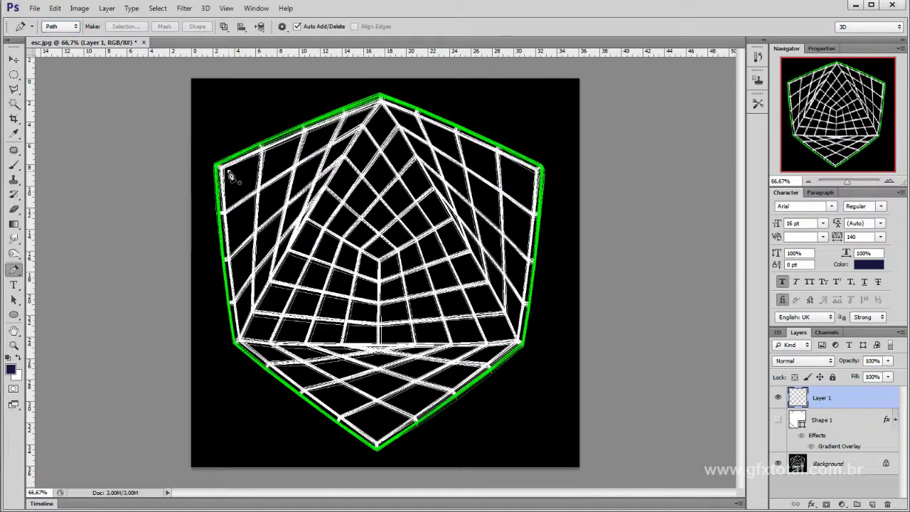
click(229, 172)
click(381, 106)
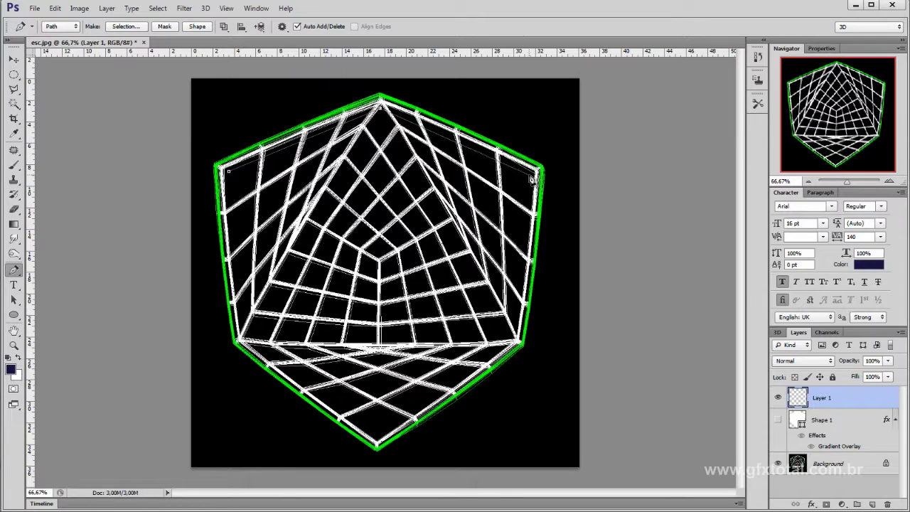
click(530, 174)
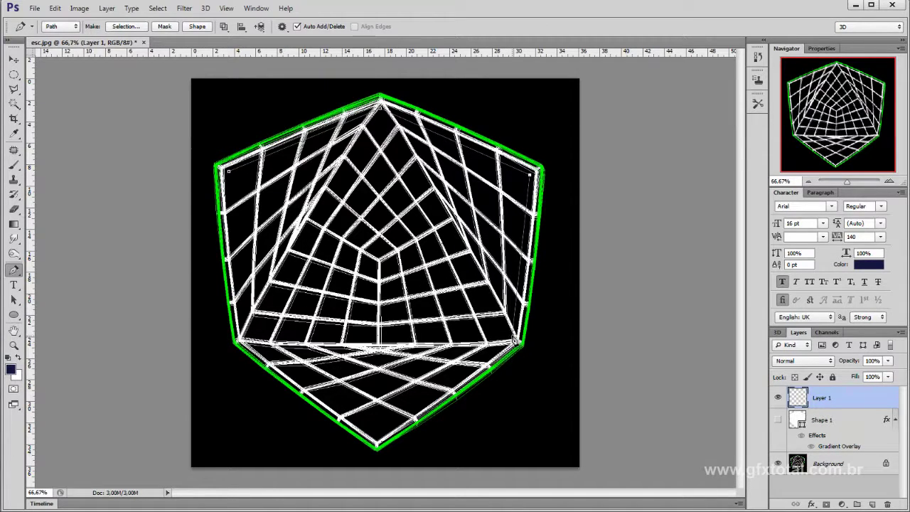
click(514, 341)
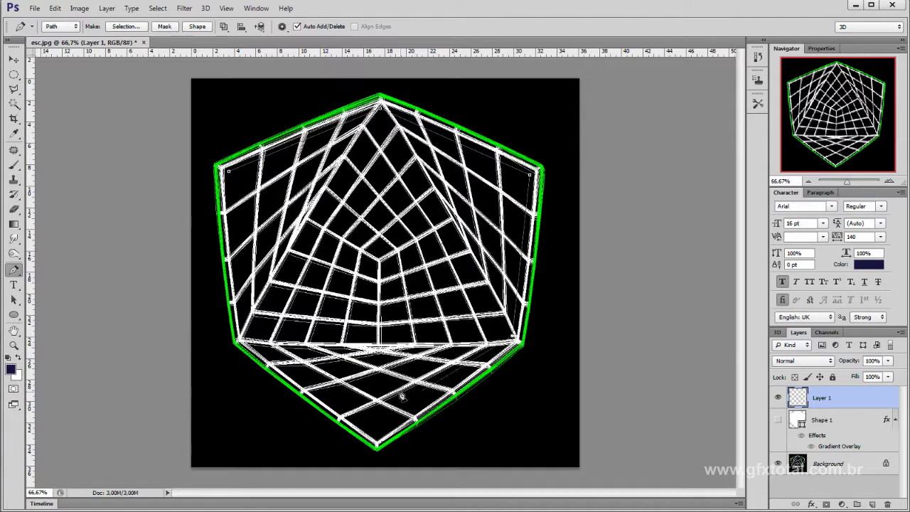
click(381, 440)
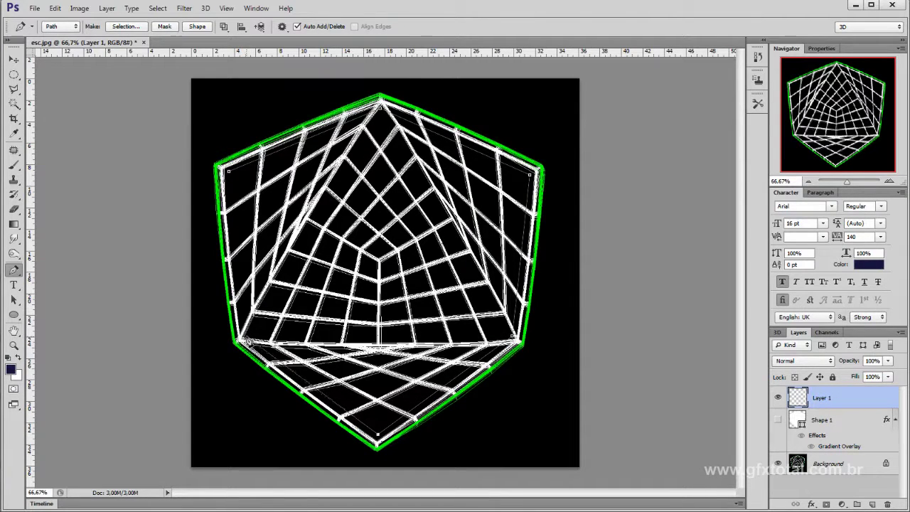
click(242, 342)
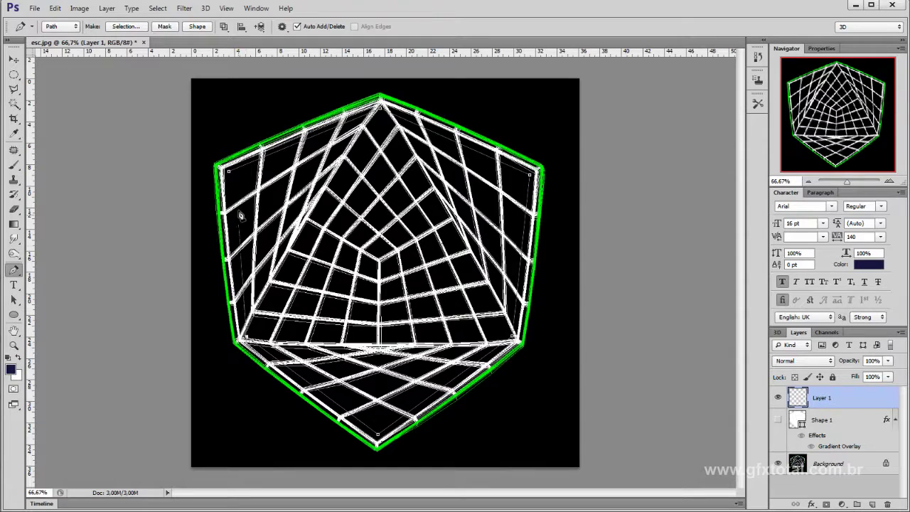
click(228, 176)
Shrink the hexagon path slightly and stroke it with the dark navy brush.
key(ctrl+t)
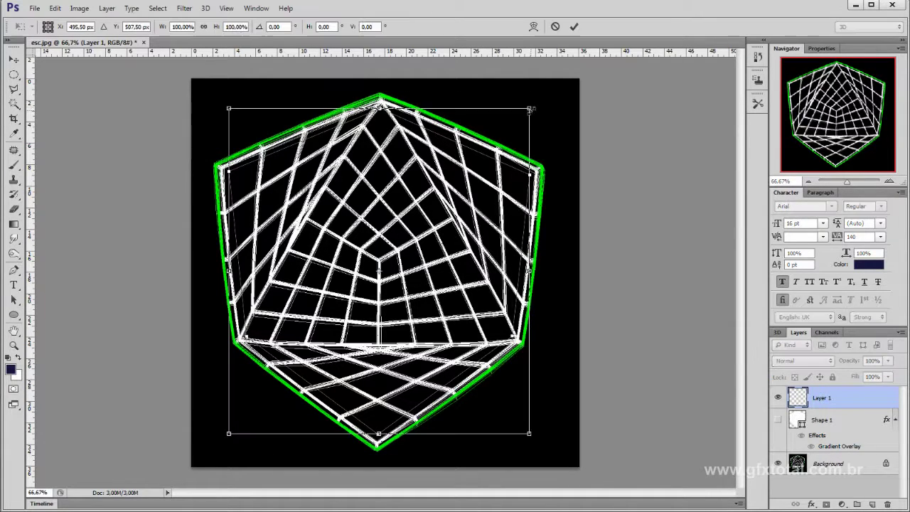
drag(529, 108, 524, 113)
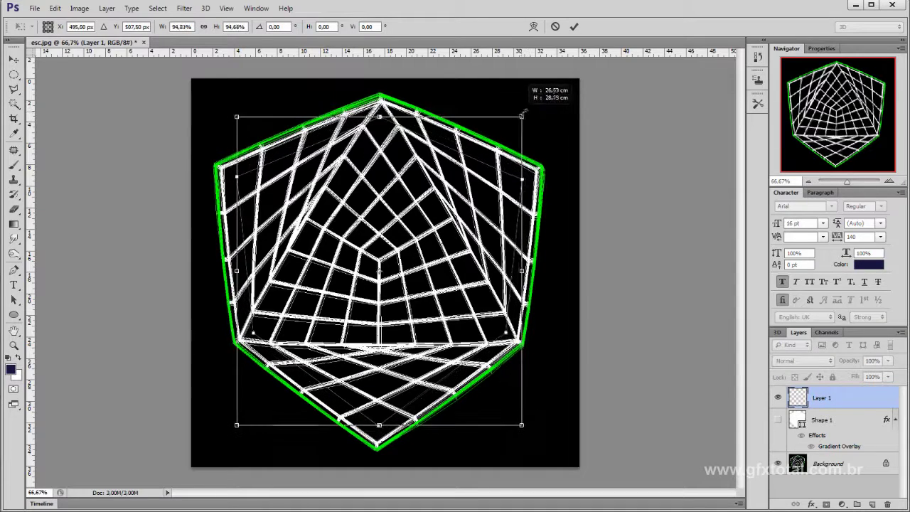
key(Return)
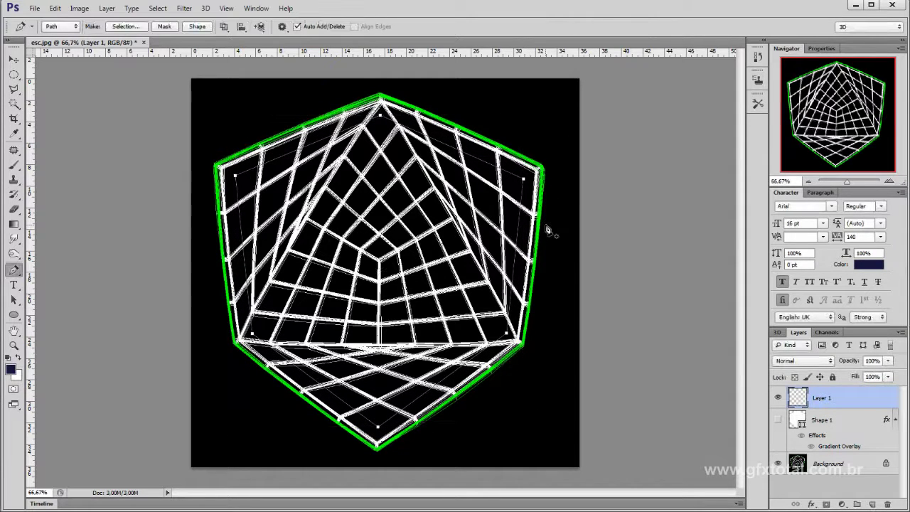
right_click(461, 162)
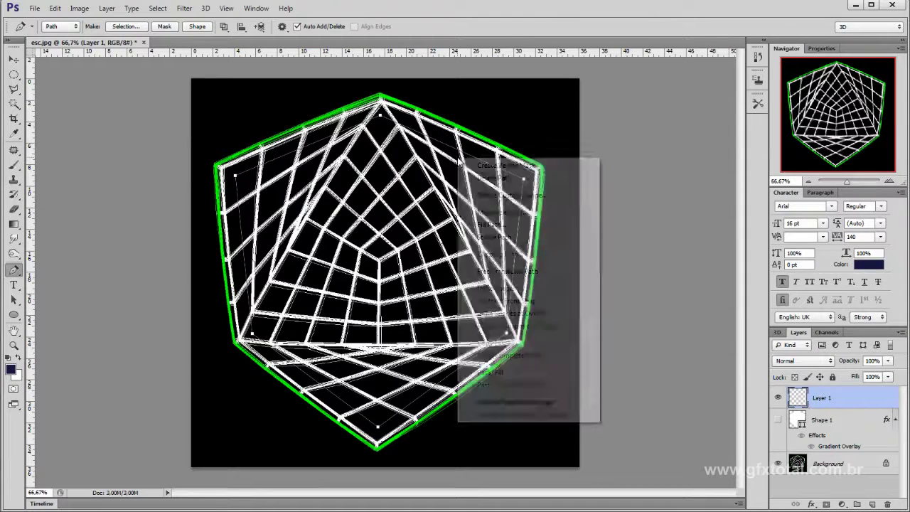
click(496, 236)
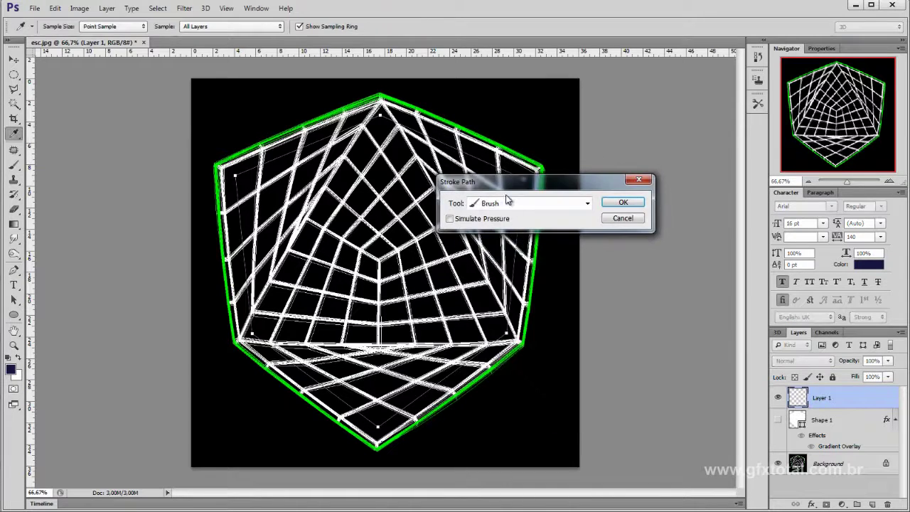
click(526, 185)
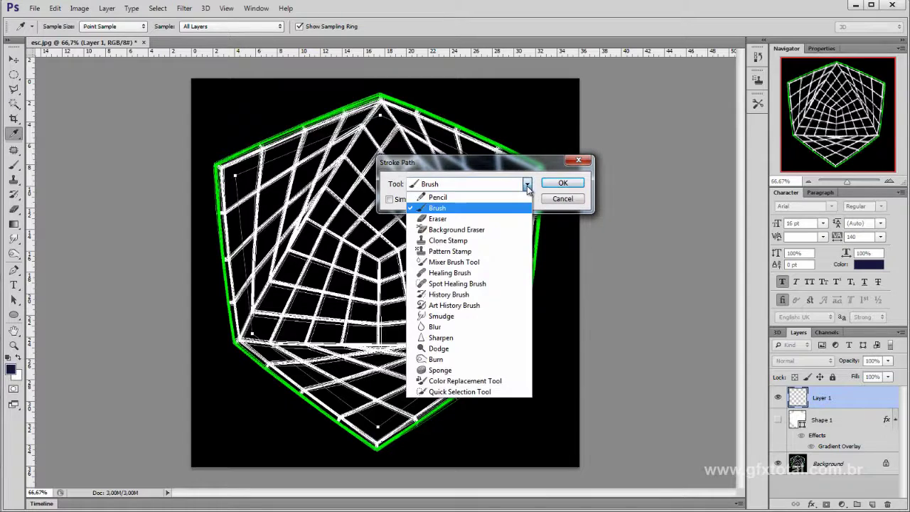
click(527, 187)
drag(478, 165, 585, 151)
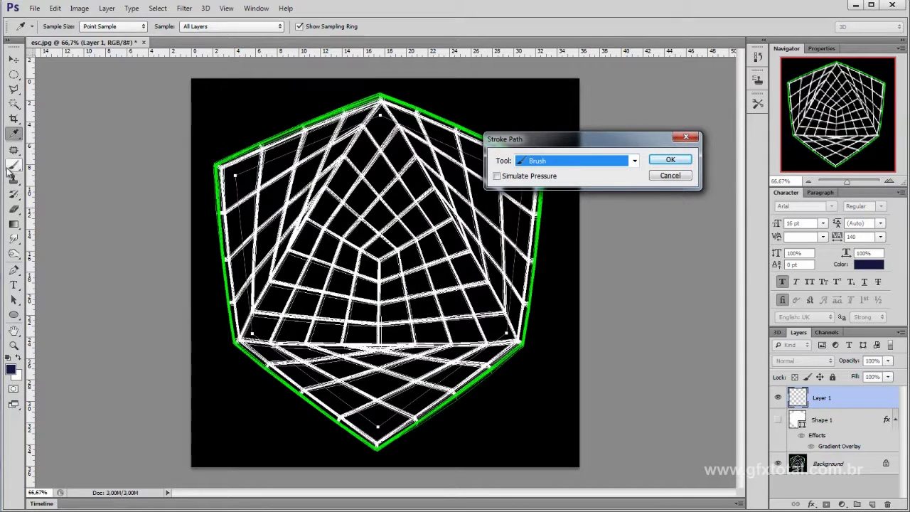
click(671, 161)
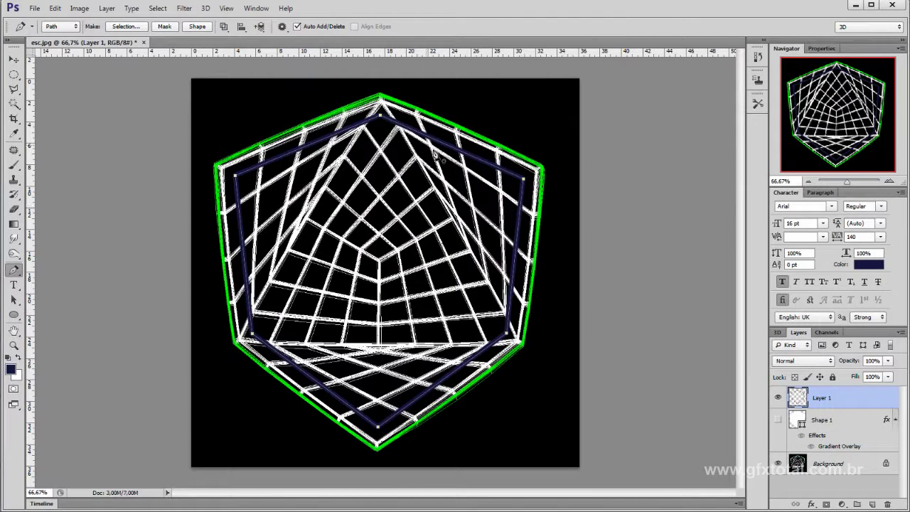
Show Shape 1 again, delete the working path, and glance at the finished reference image.
click(778, 420)
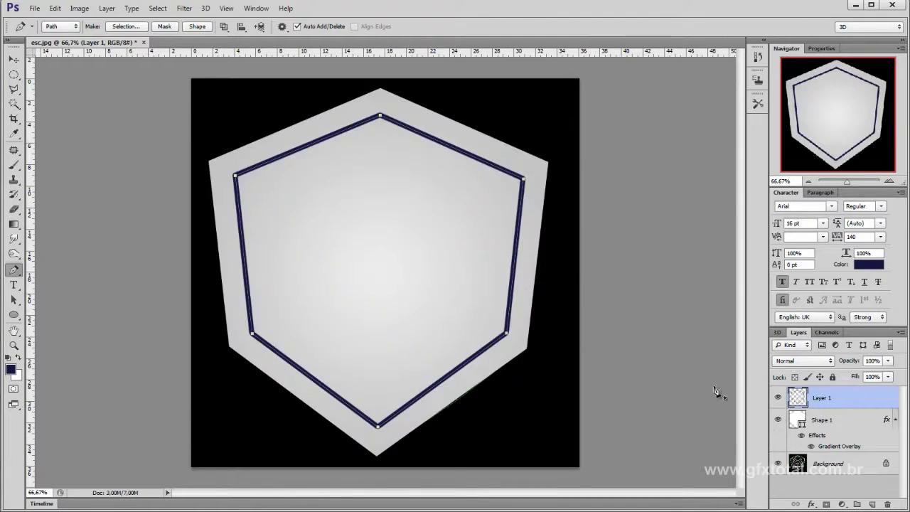
right_click(479, 169)
click(519, 181)
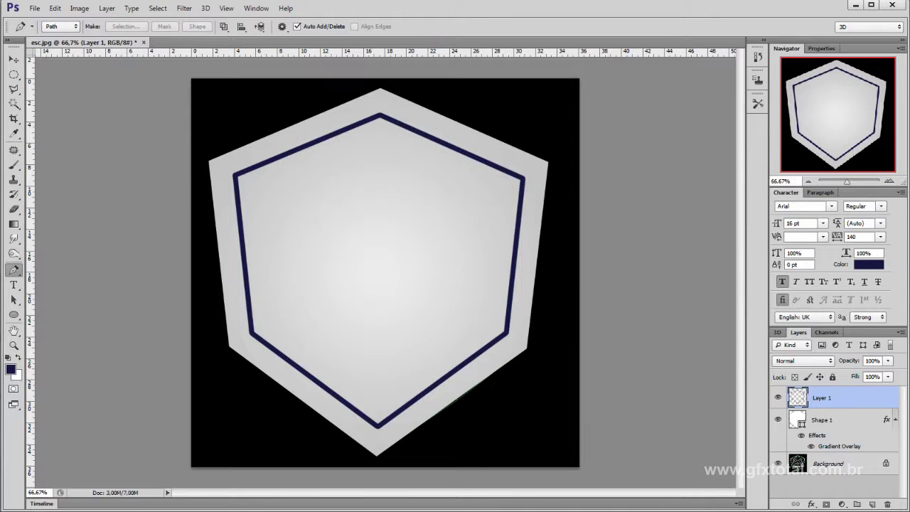
key(alt+Tab)
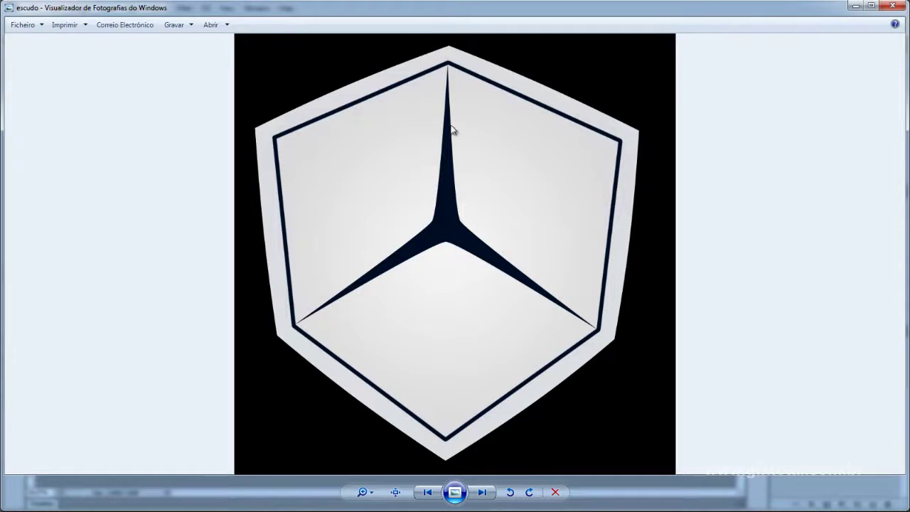
click(855, 6)
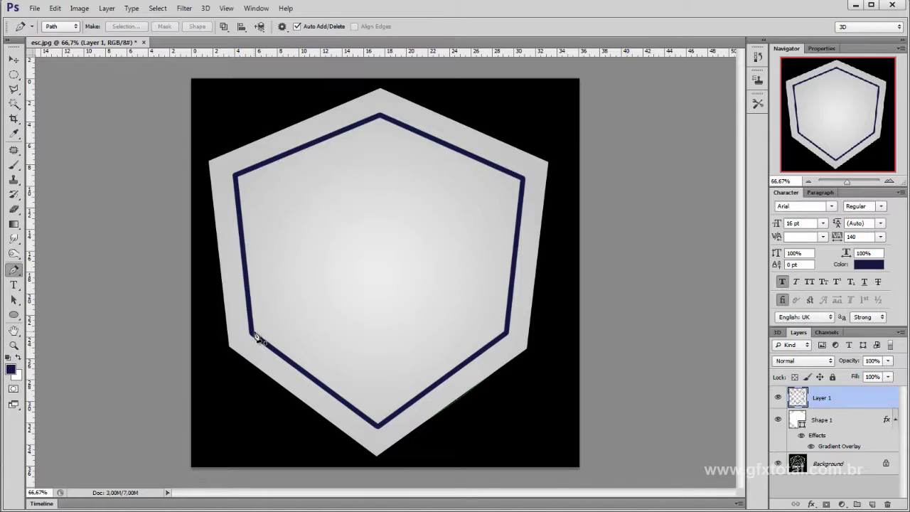
Draw a filled triangle joining the outline's lower-left, top and lower-right corners.
click(61, 29)
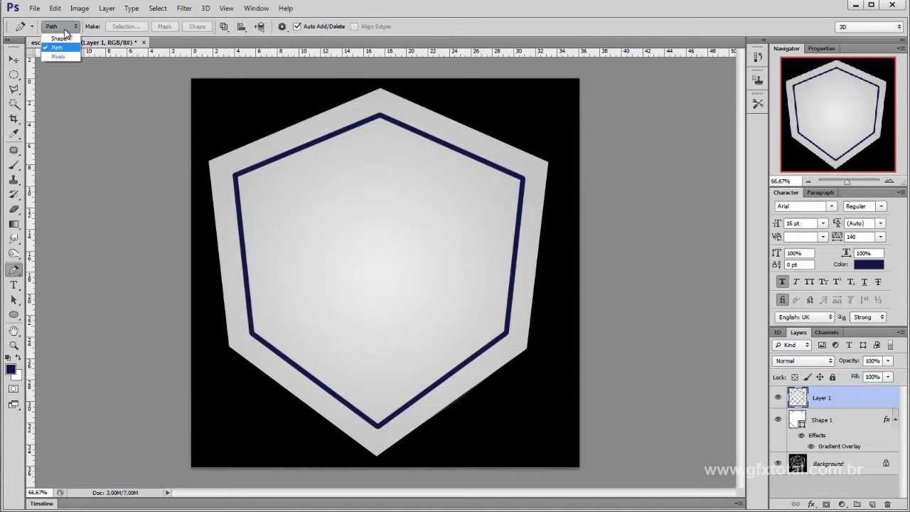
click(60, 38)
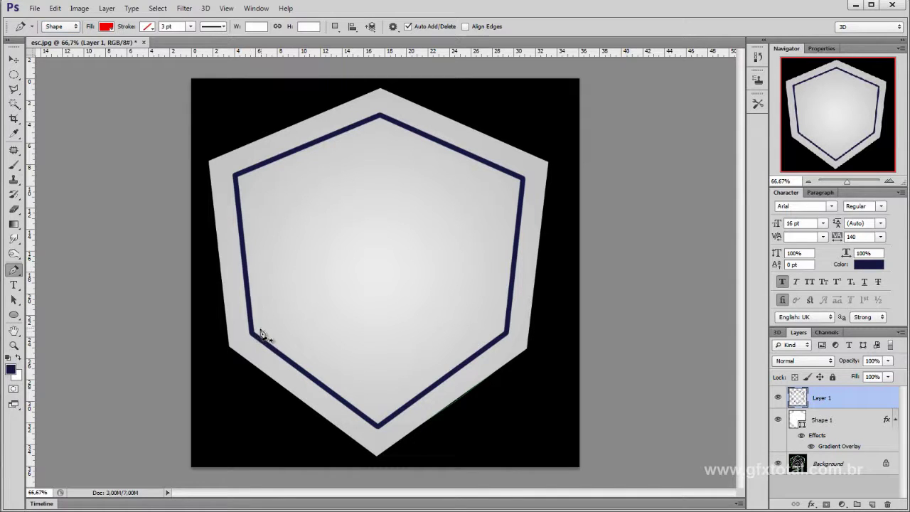
click(253, 333)
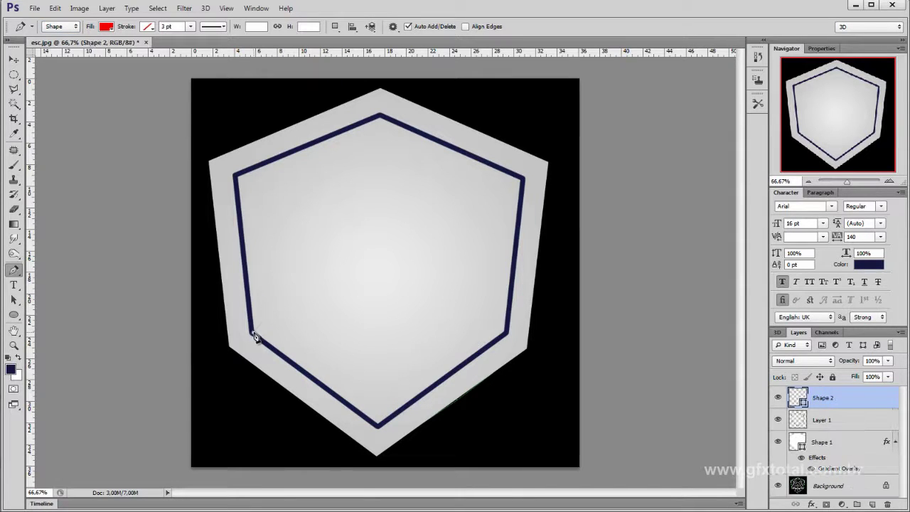
click(379, 117)
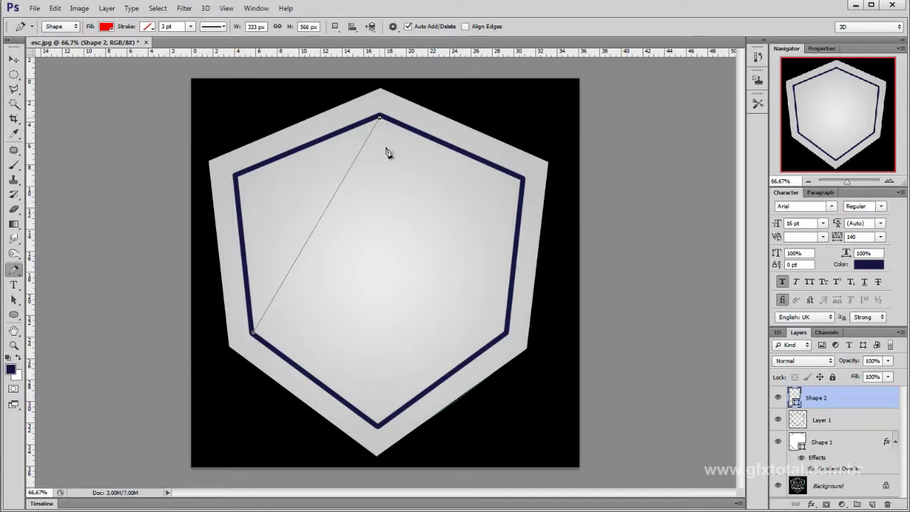
click(506, 335)
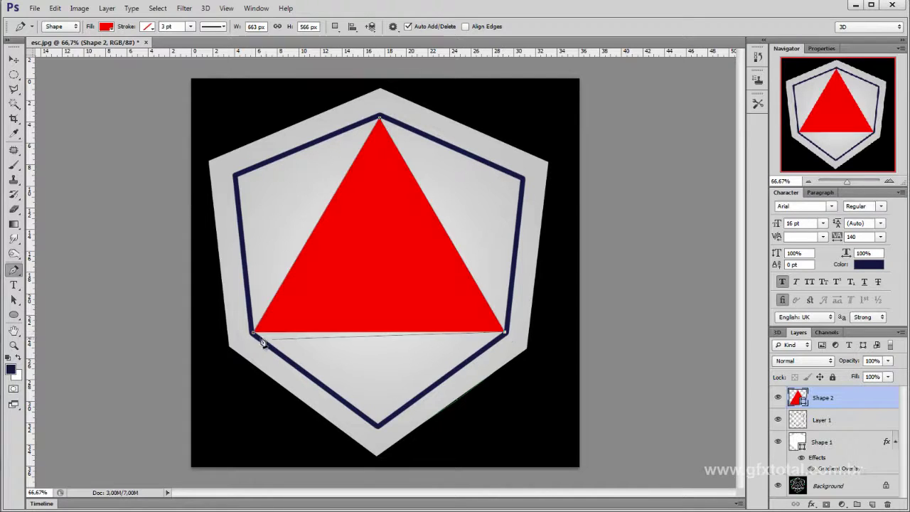
click(253, 333)
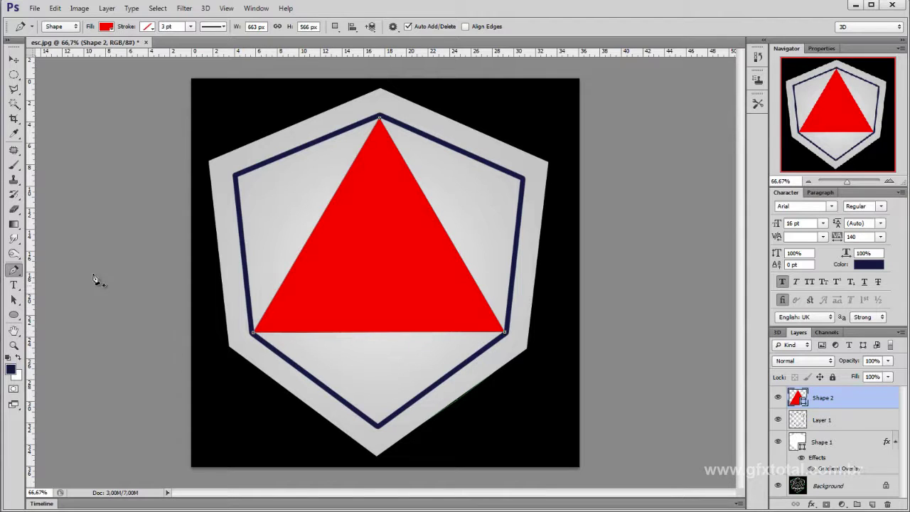
Add anchor points on the triangle's left and right edges, undoing an accidental extra shape layer.
click(317, 225)
click(438, 219)
key(alt+bracketleft)
key(alt+bracketleft)
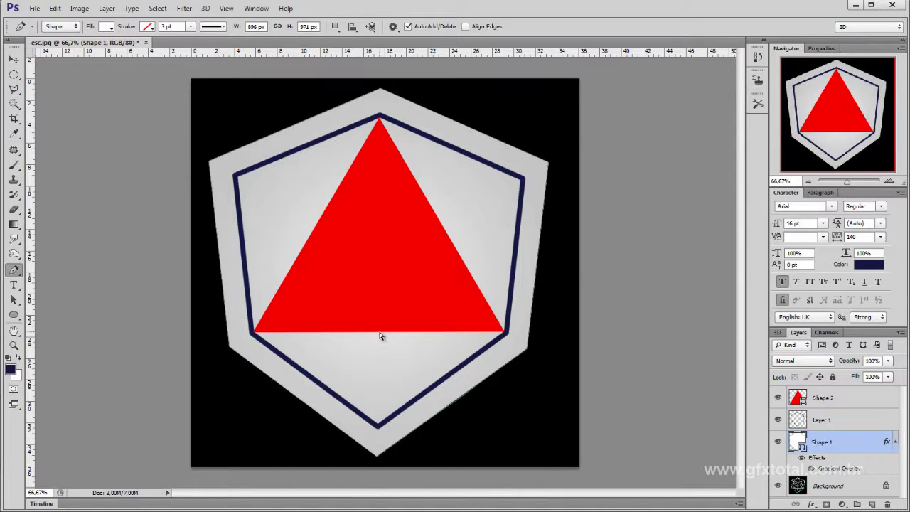
click(807, 396)
click(424, 285)
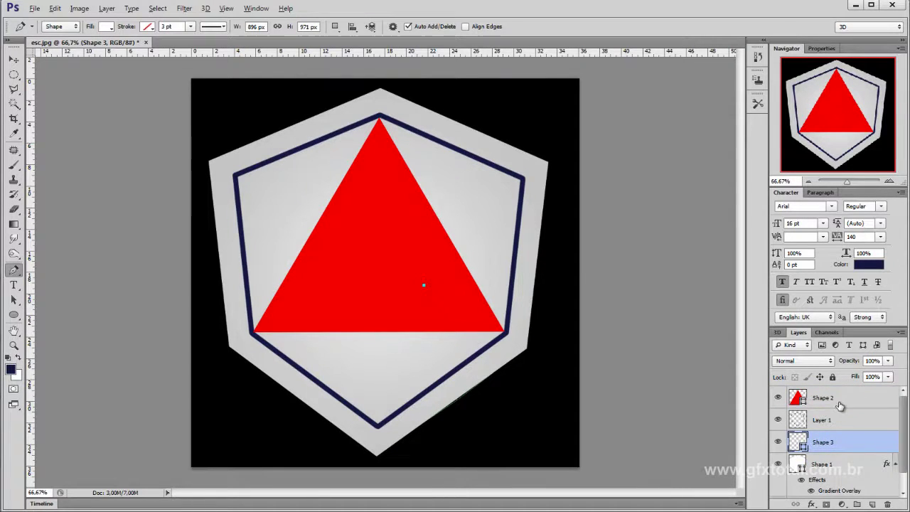
key(ctrl+z)
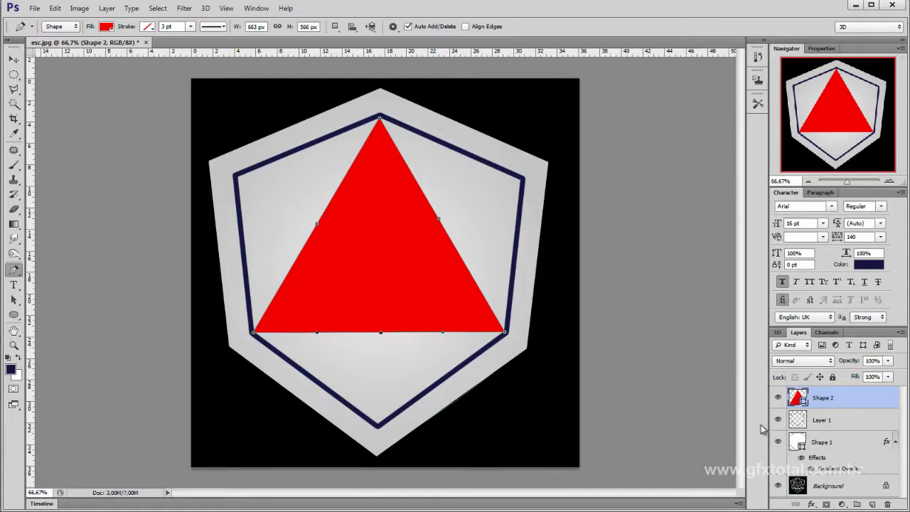
Hide Layer 1 and Shape 1, then pull the triangle's edge points inward into a three-pointed star.
drag(780, 424, 778, 444)
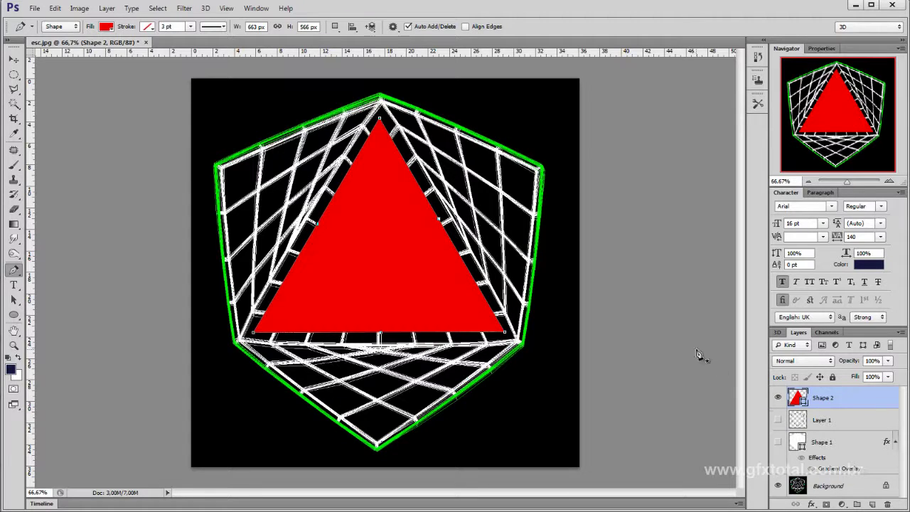
key(ctrl+t)
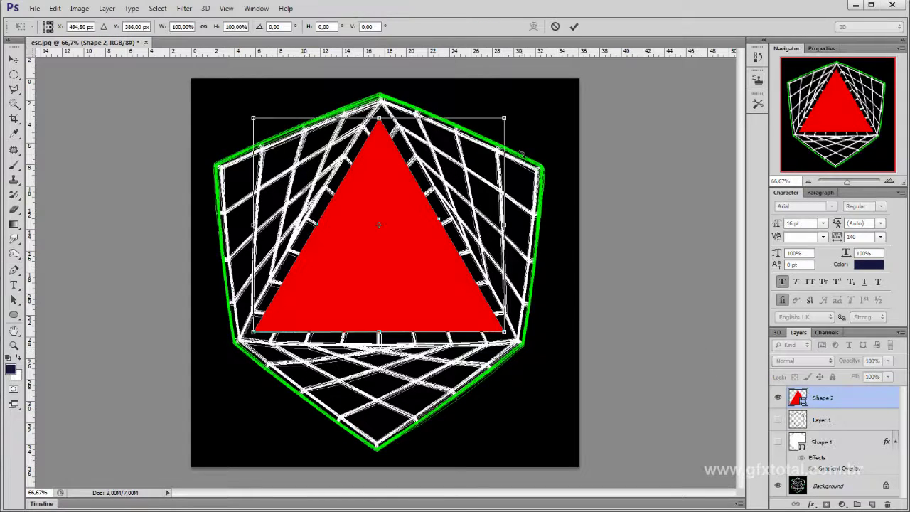
drag(506, 115, 419, 173)
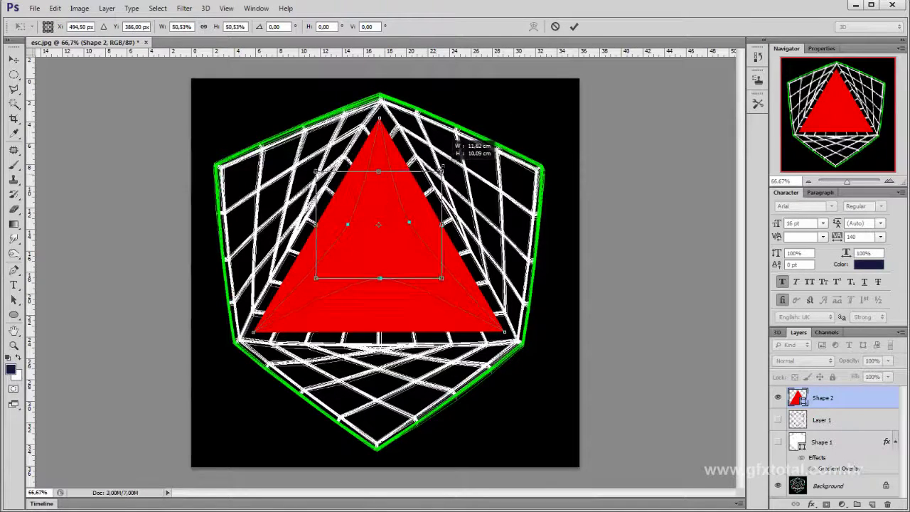
mouse_move(418, 173)
mouse_down()
mouse_move(364, 226)
mouse_move(403, 206)
mouse_move(390, 245)
mouse_up()
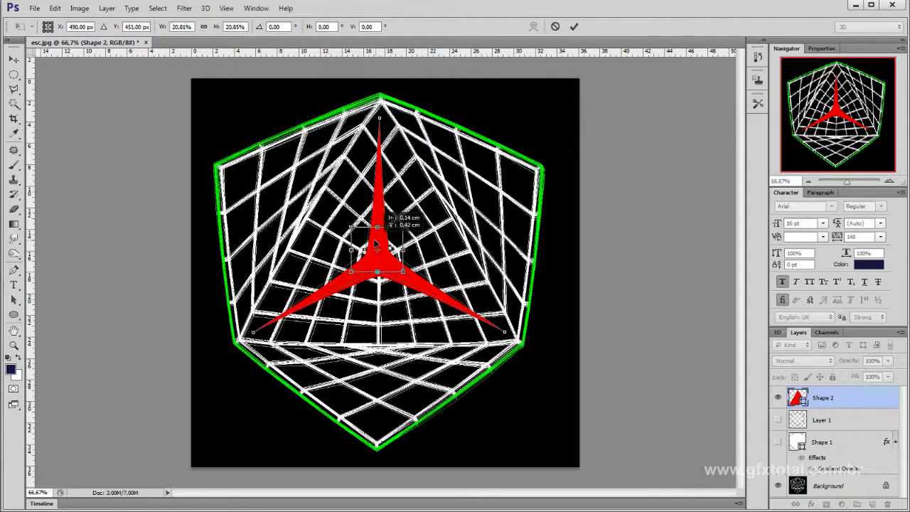
key(Return)
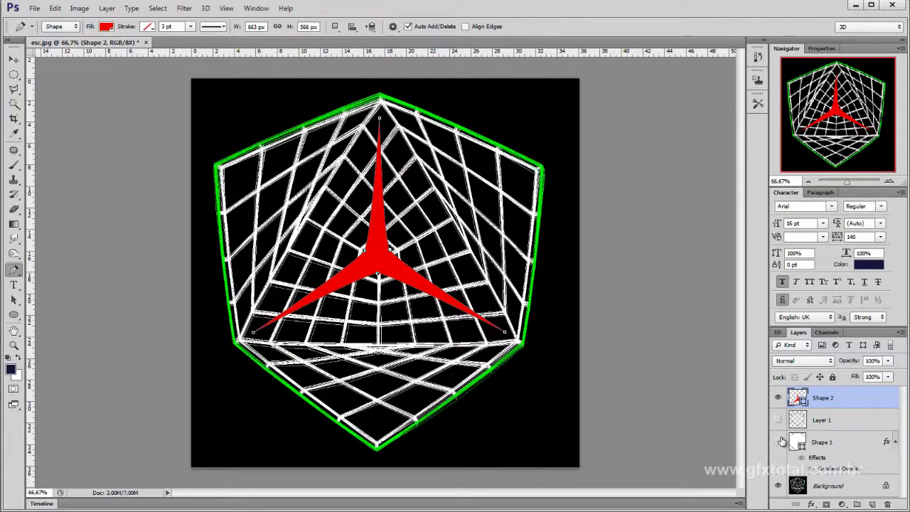
Show Layer 1 and Shape 1 again, and fill the Shape 2 star with the outline's navy.
click(778, 419)
click(777, 441)
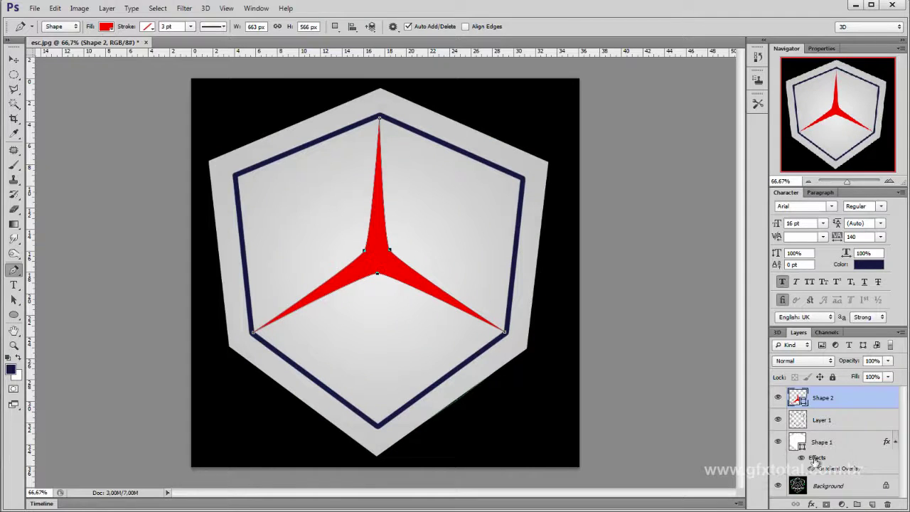
double_click(796, 398)
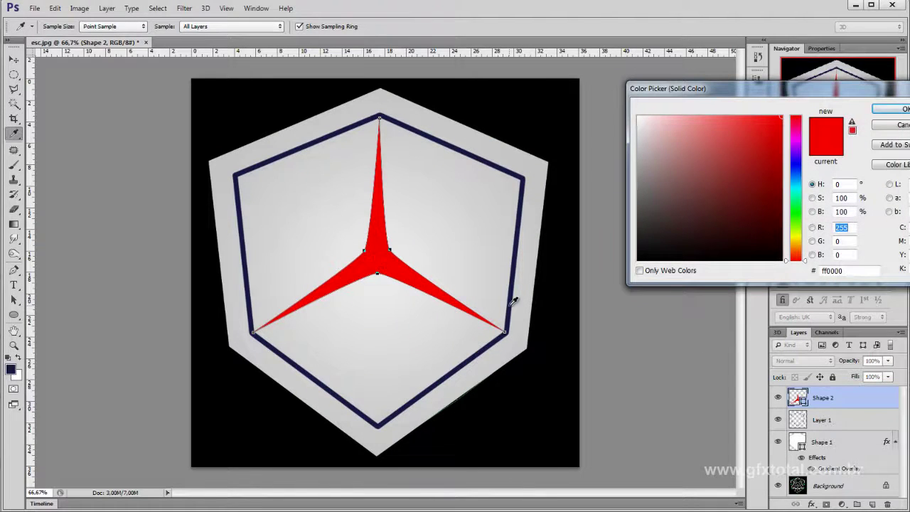
click(513, 301)
key(Return)
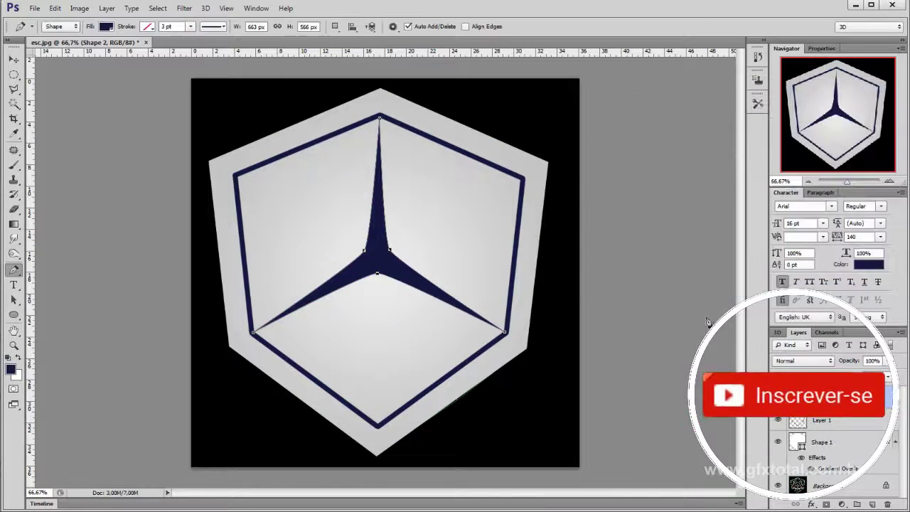